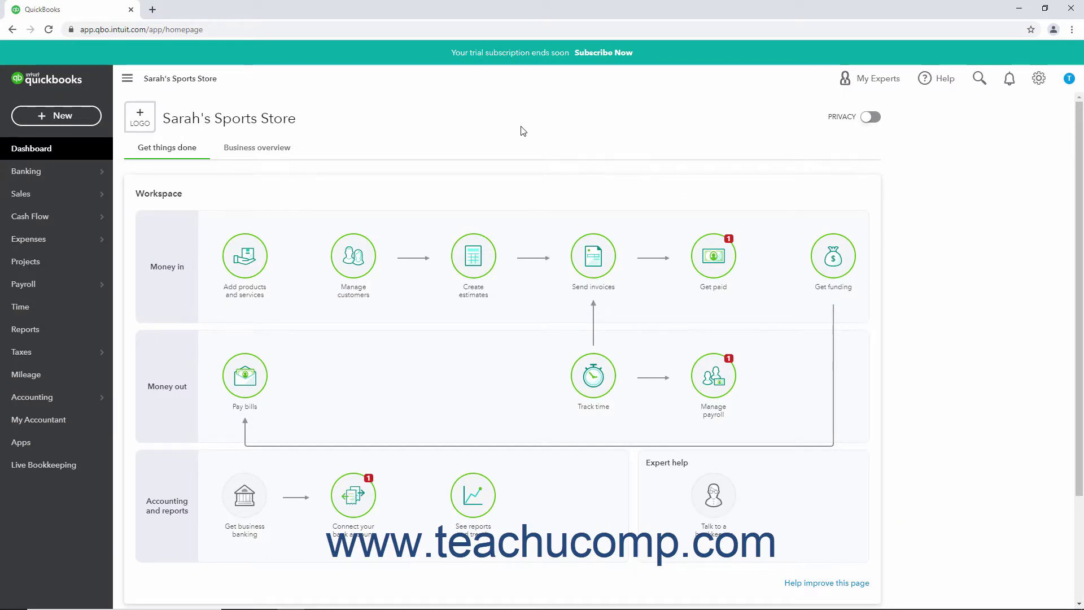
Open the Products and Services list from the gear menu's Lists section
left_click(1037, 80)
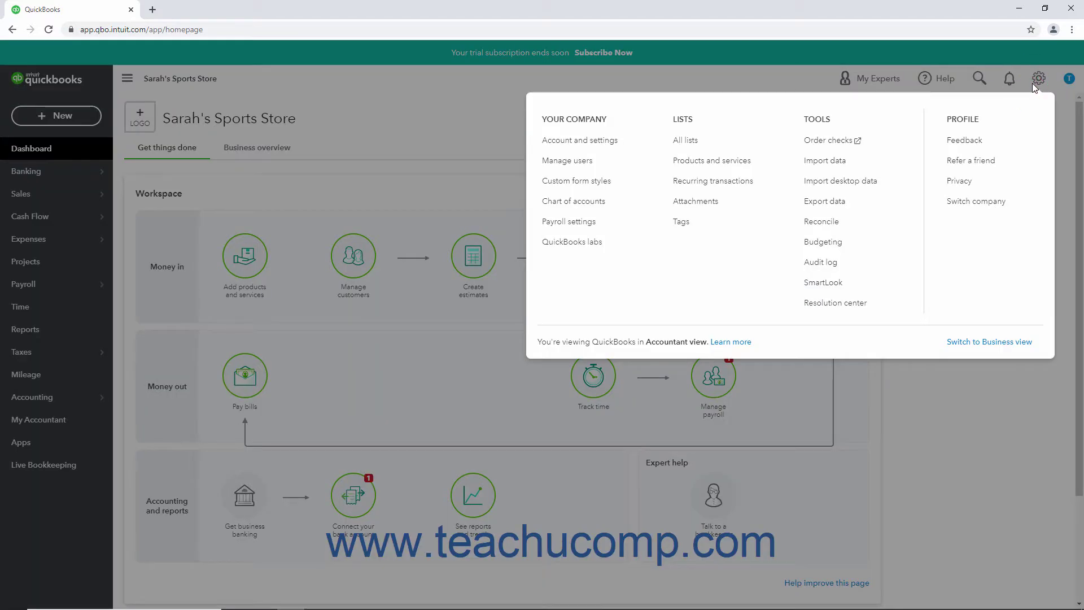
left_click(747, 166)
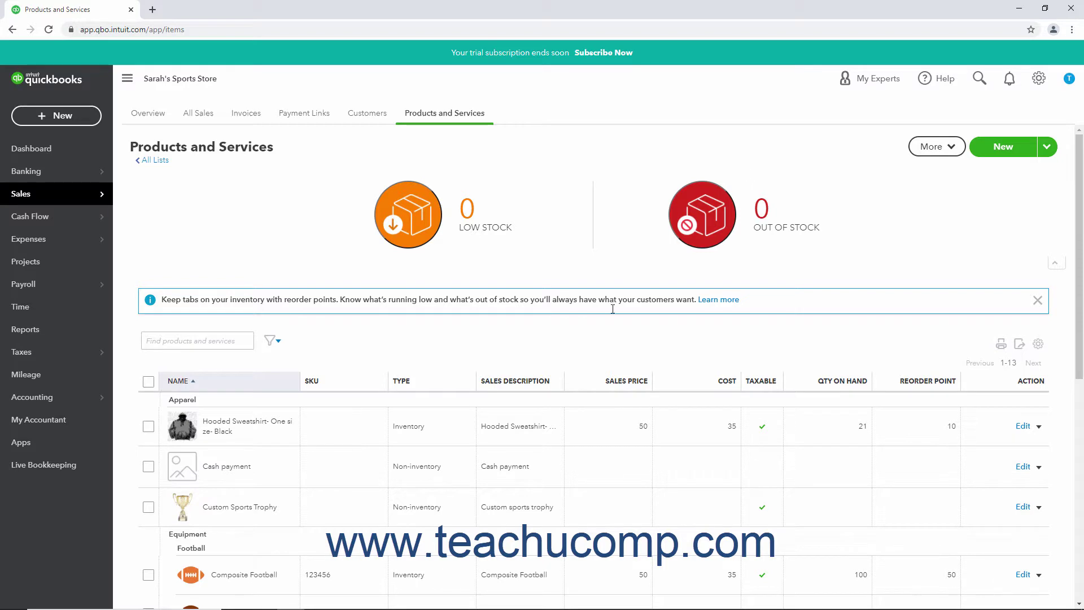
Change the Hooded Sweatshirt- One size- Black sales price from 50 to 55 and save it
left_click(1024, 428)
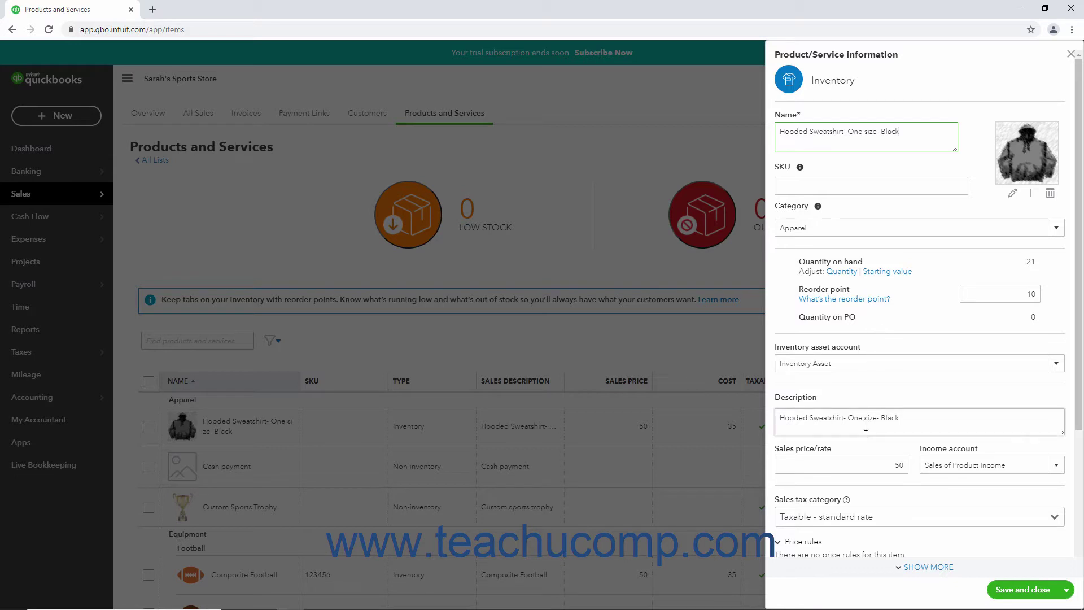
left_click(881, 462)
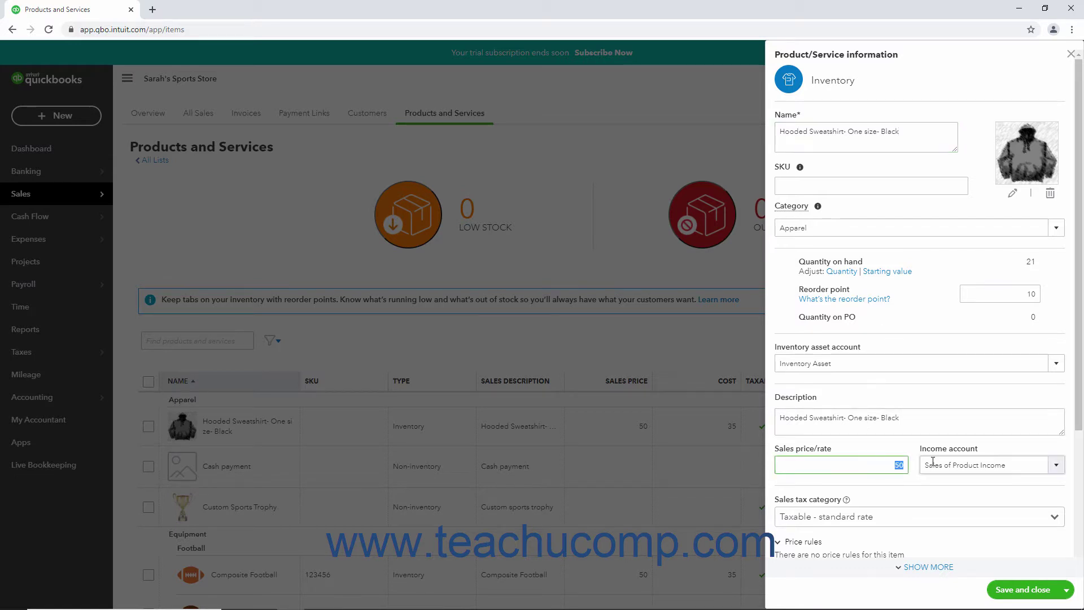
type("55")
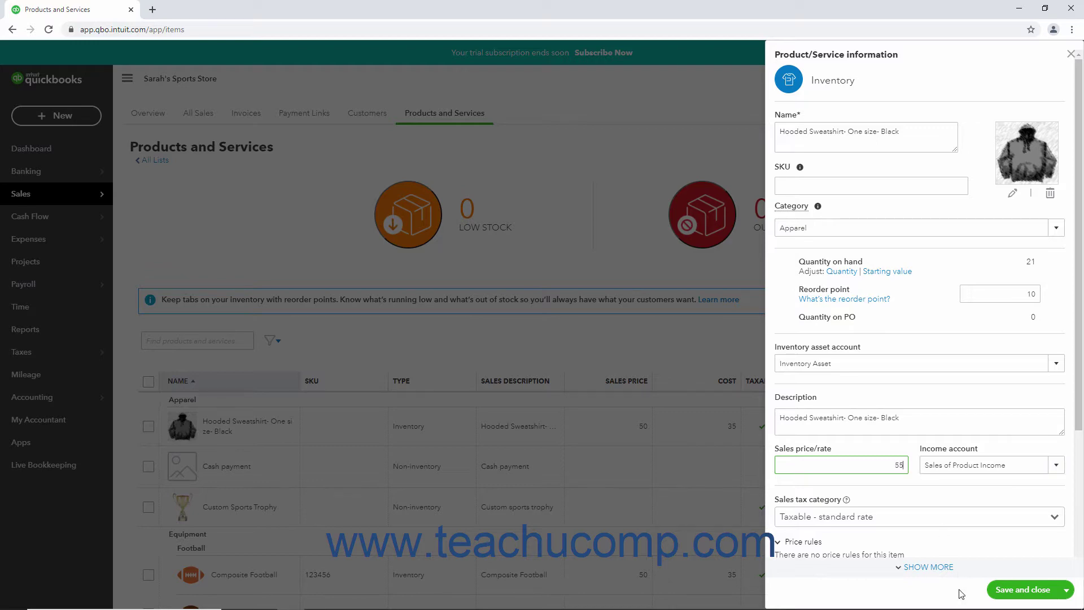
left_click(1010, 594)
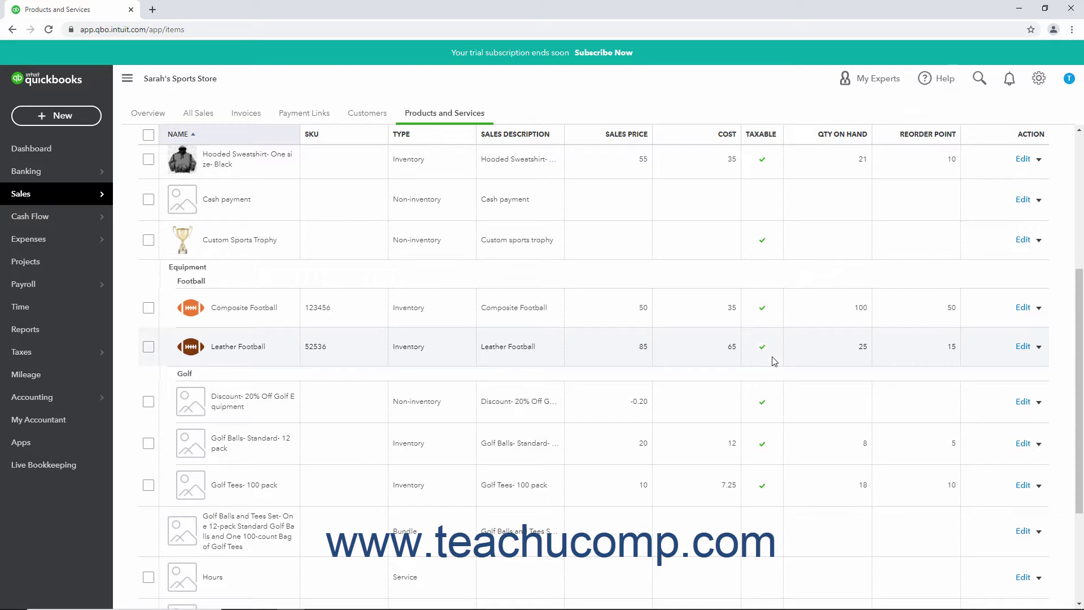
left_click(1032, 86)
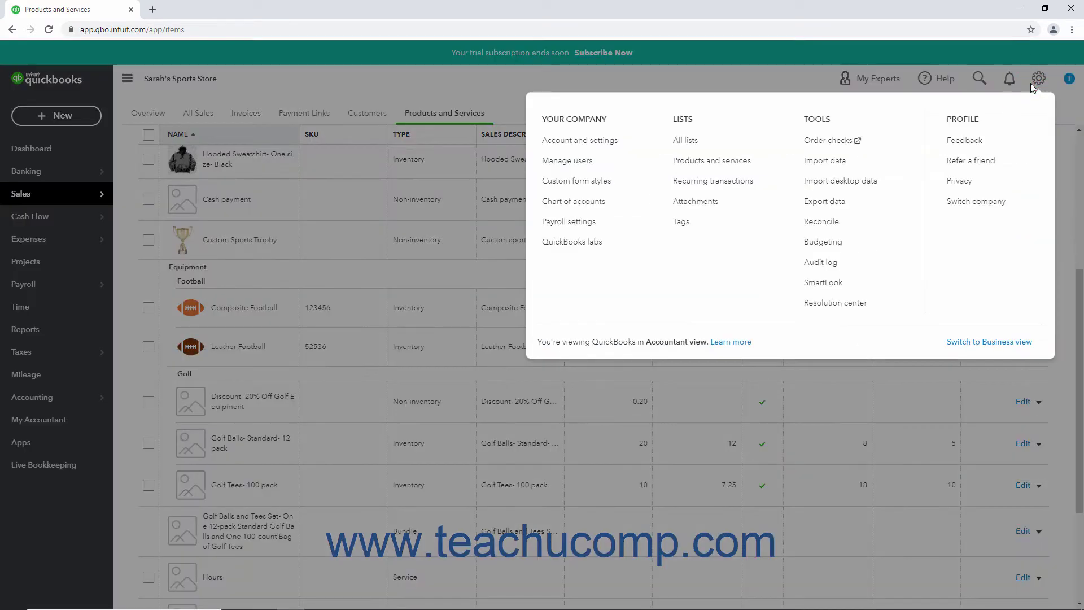
Turn on price rules under Sales > Products and services in Account and settings
left_click(623, 148)
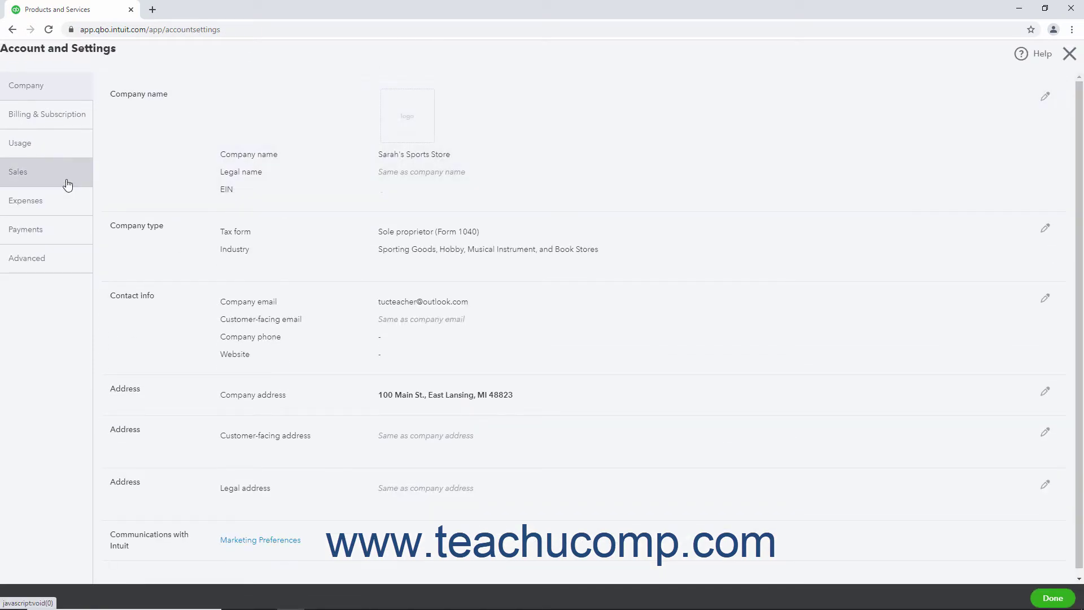
left_click(67, 184)
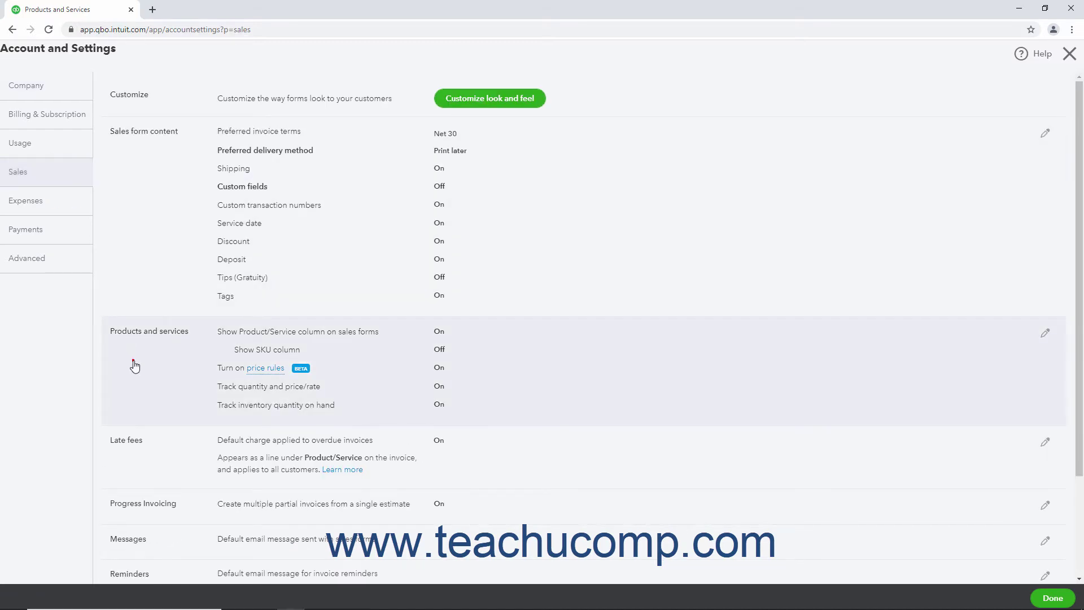
left_click(135, 367)
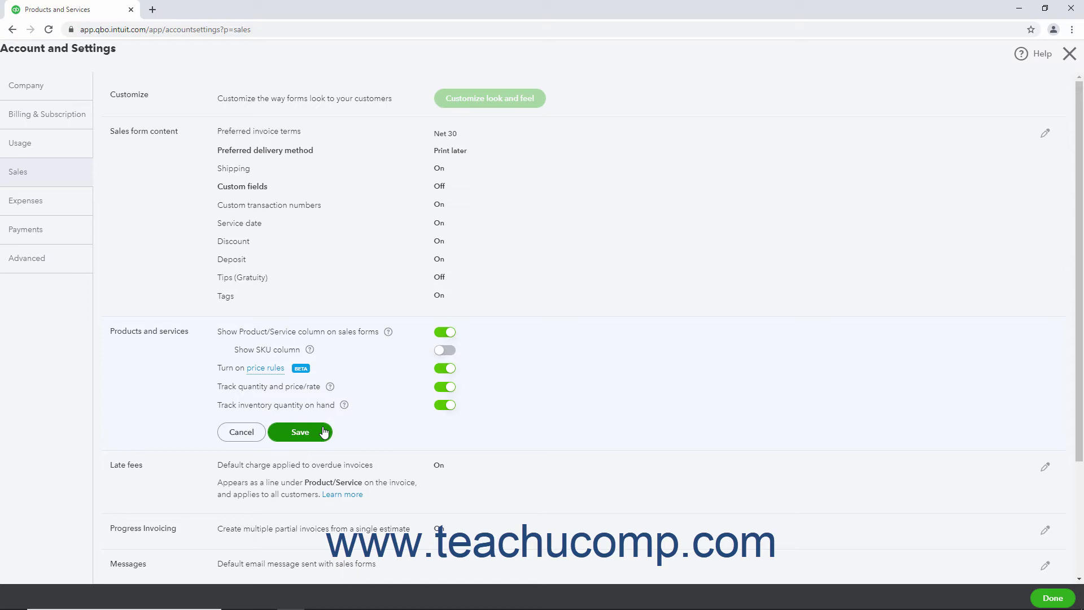
left_click(1047, 598)
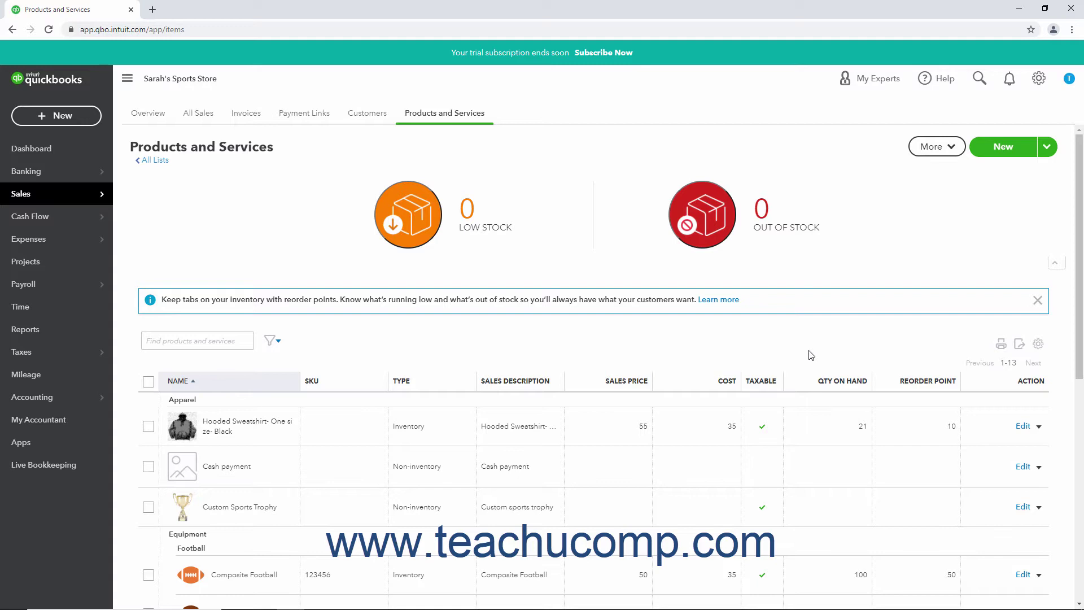
Open the Price Rules page via More > Price rules, then via gear > All lists
left_click(933, 148)
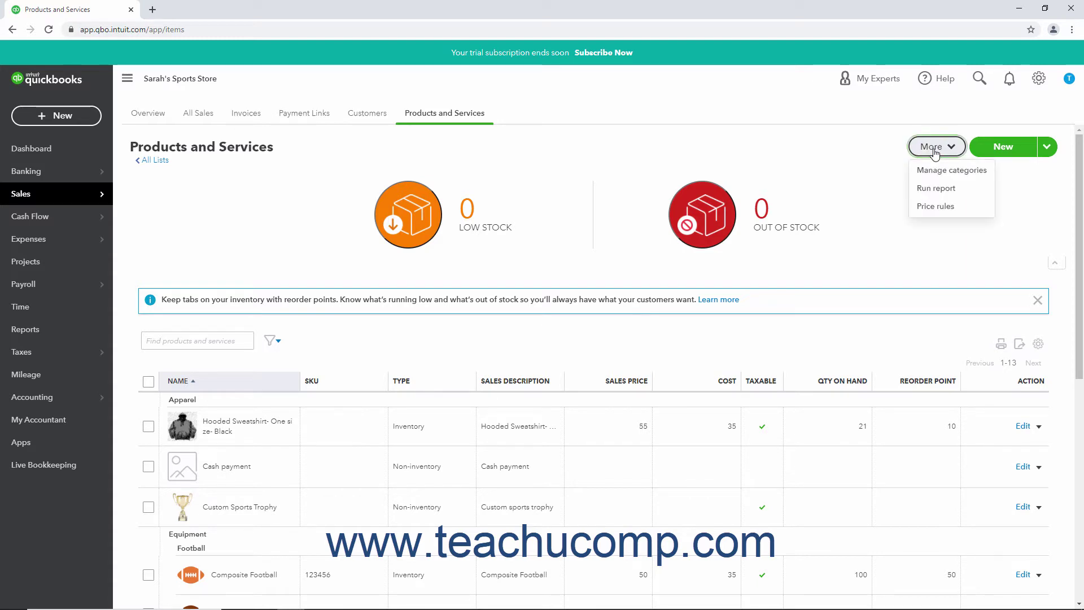
left_click(929, 208)
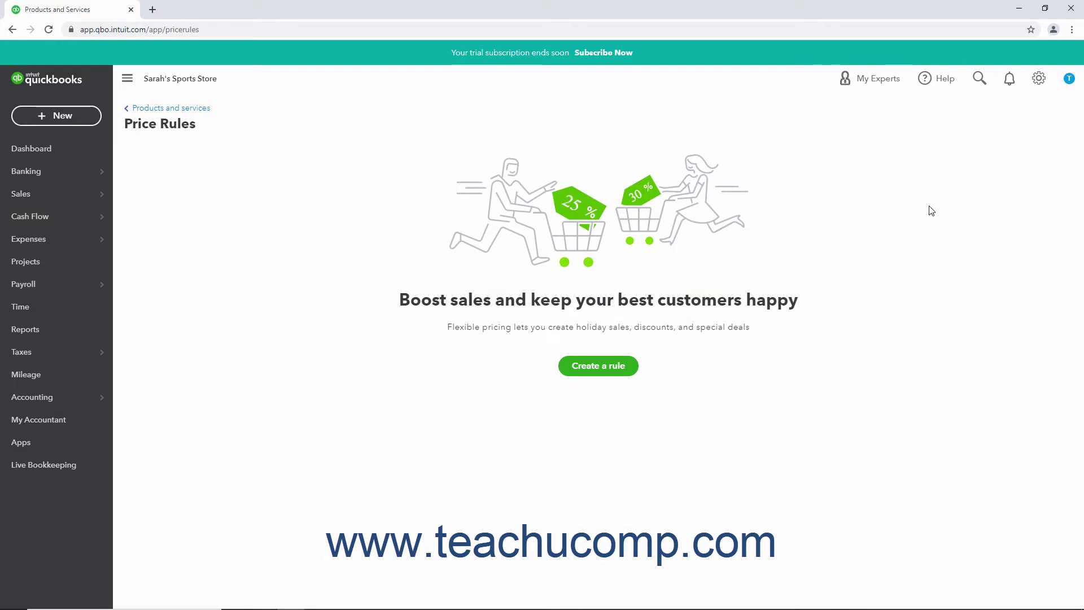
left_click(1034, 86)
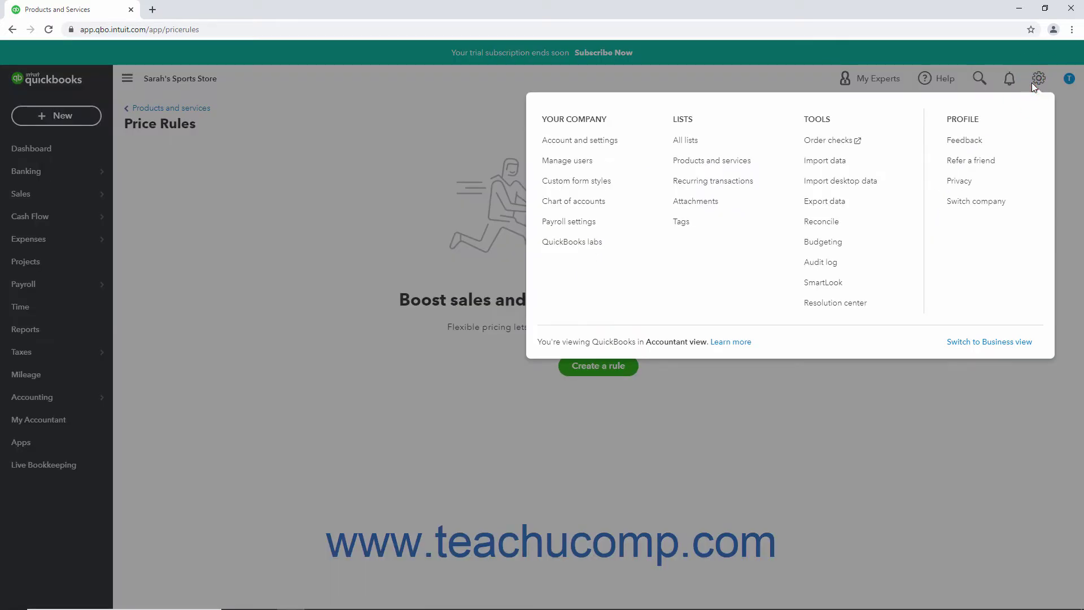
left_click(740, 138)
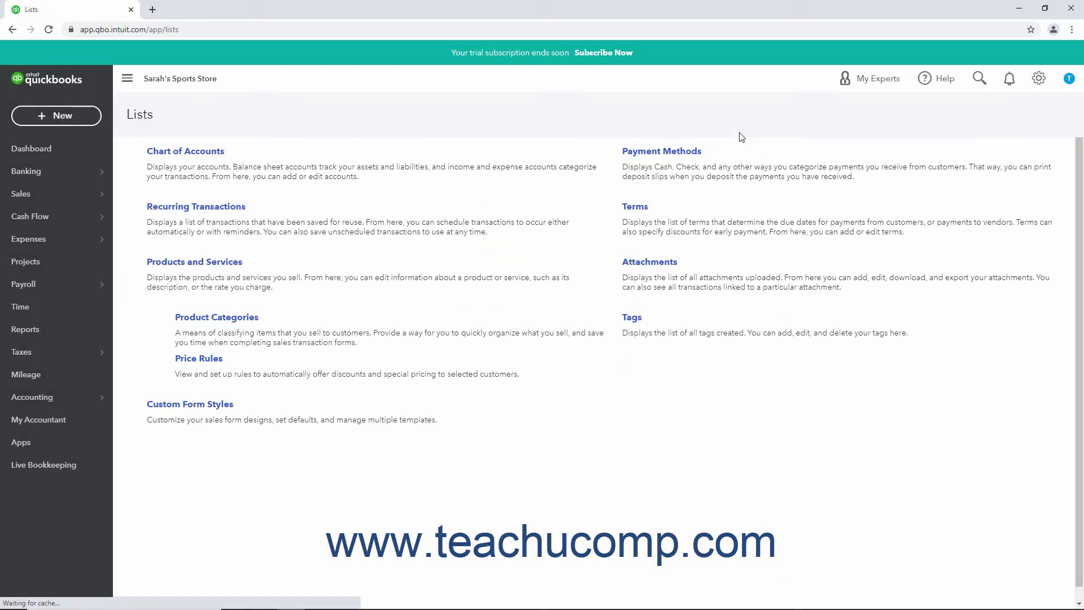
left_click(195, 360)
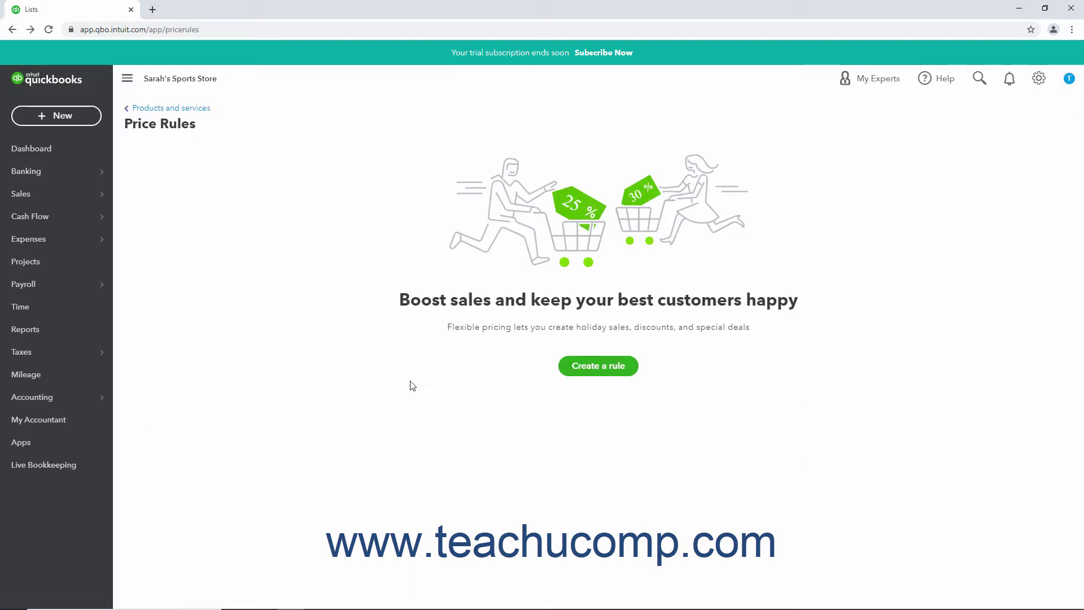
Create a price rule named 'Non-profit pricing' limited to Non-profit customers
left_click(579, 367)
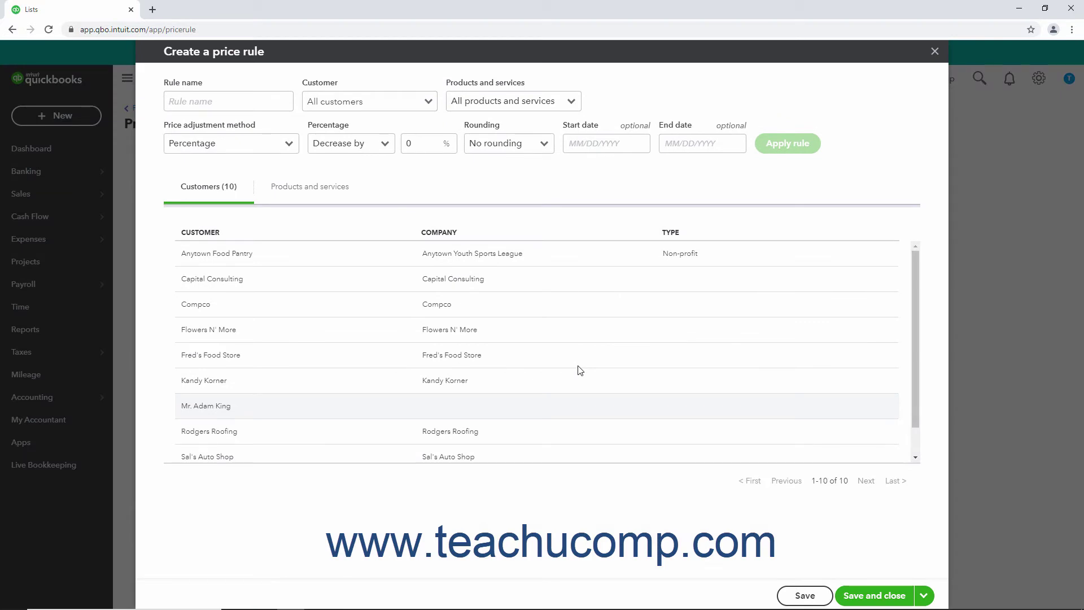
left_click(226, 100)
type("Non-profit pricing")
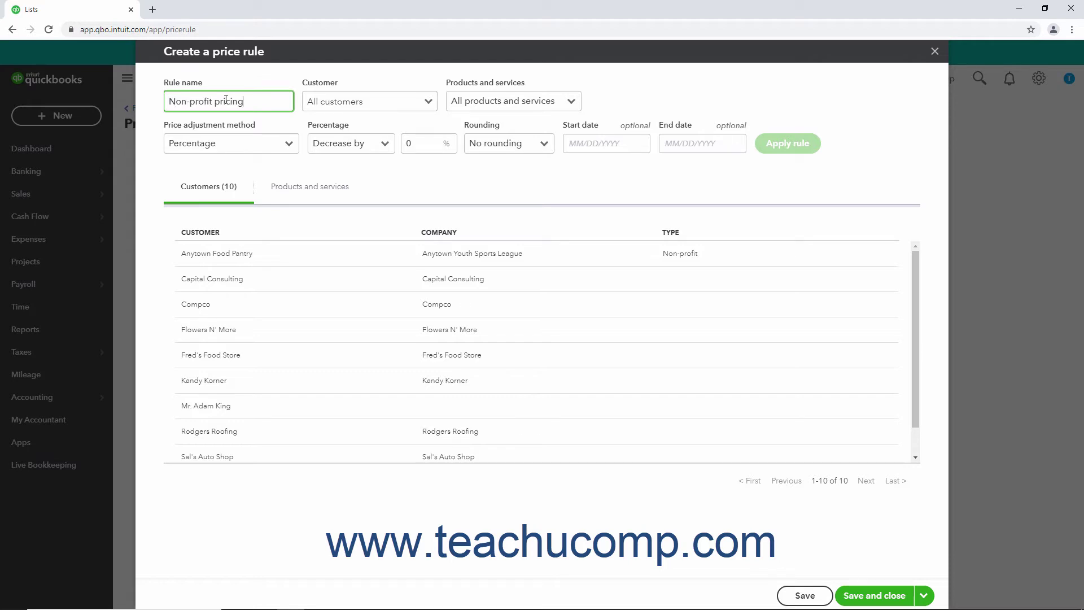
left_click(430, 104)
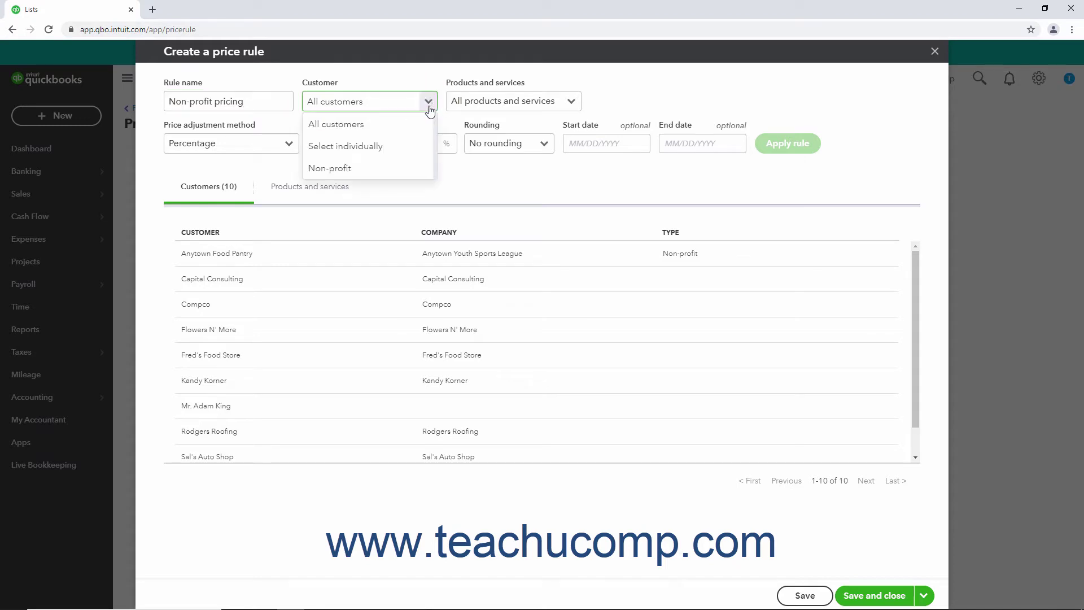
left_click(408, 168)
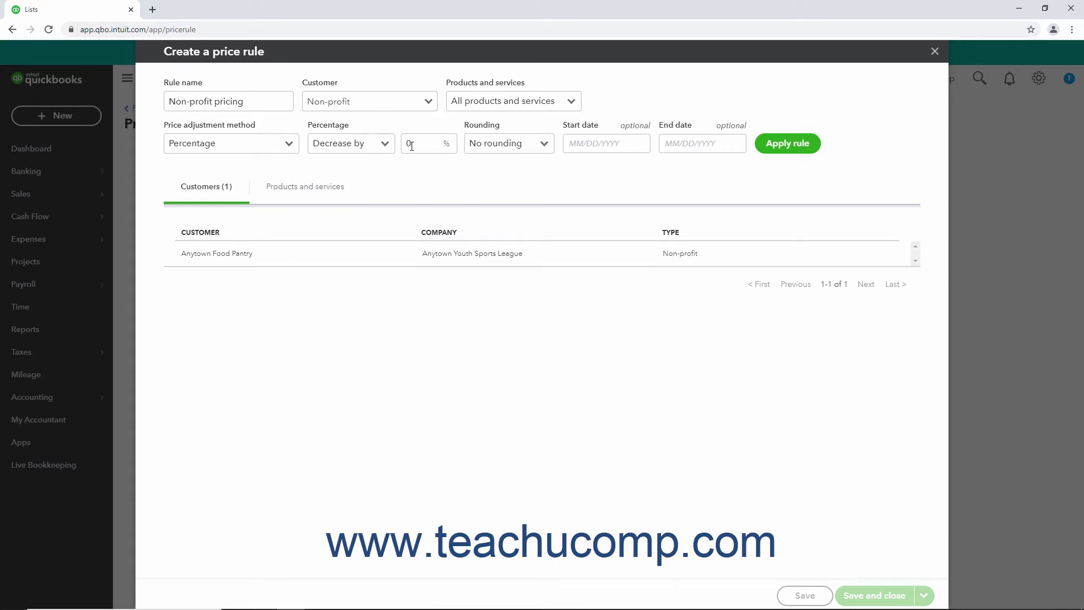
left_click(428, 101)
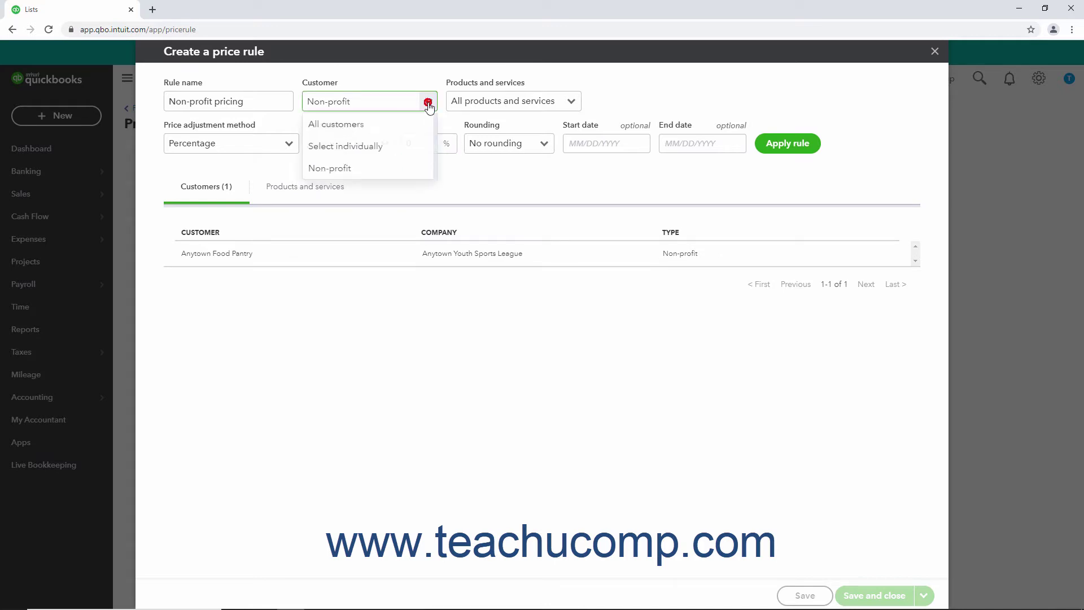
Switch the rule to individually selected customers and add Capital Consulting
left_click(407, 145)
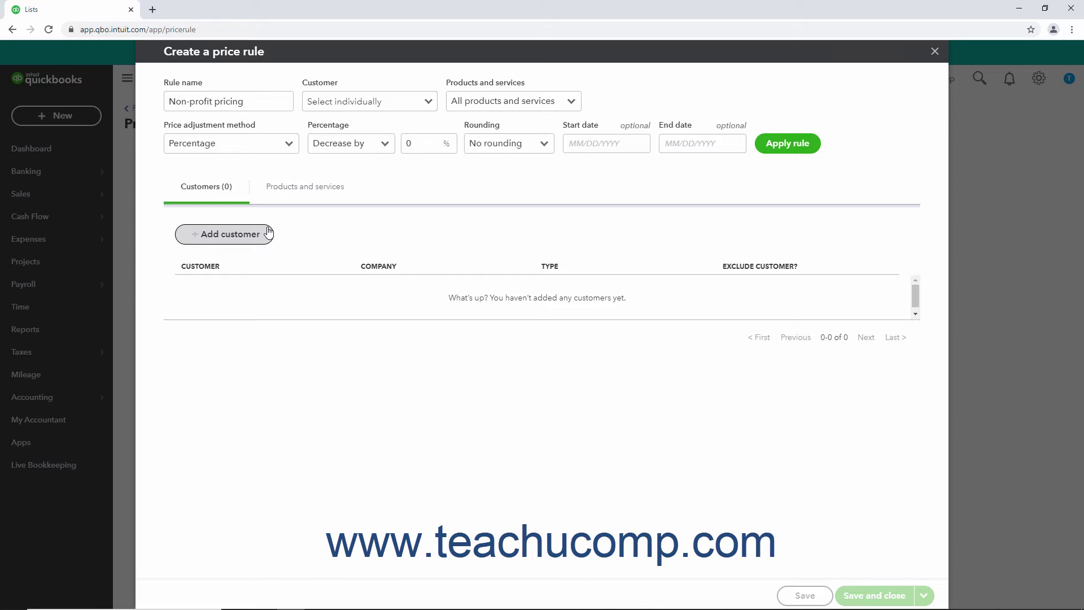
left_click(268, 232)
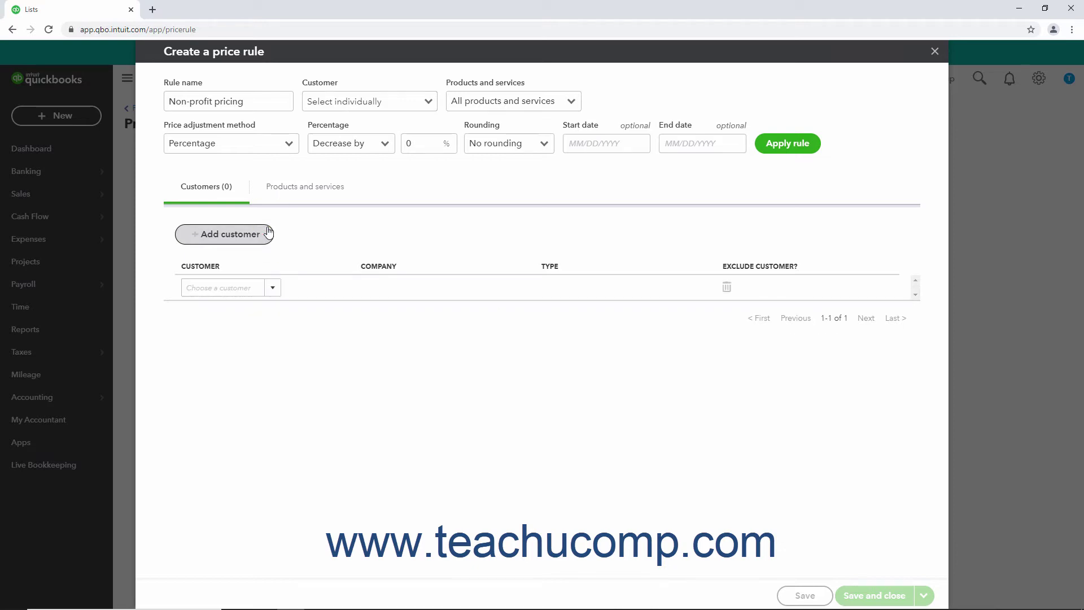
left_click(273, 288)
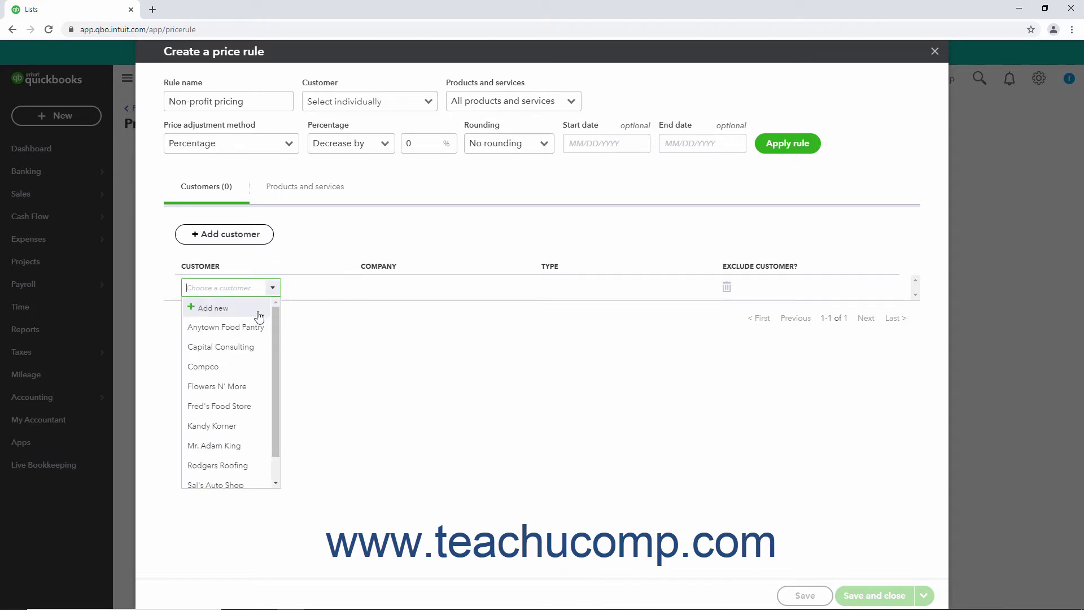
left_click(249, 345)
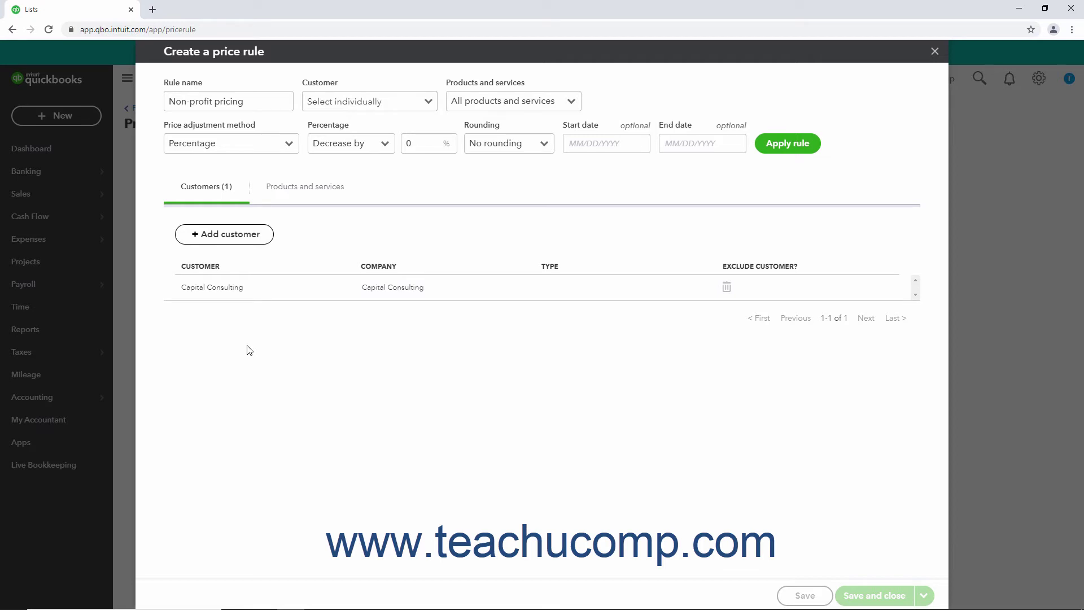
Remove Capital Consulting and target the Non-profit customer group instead
left_click(225, 195)
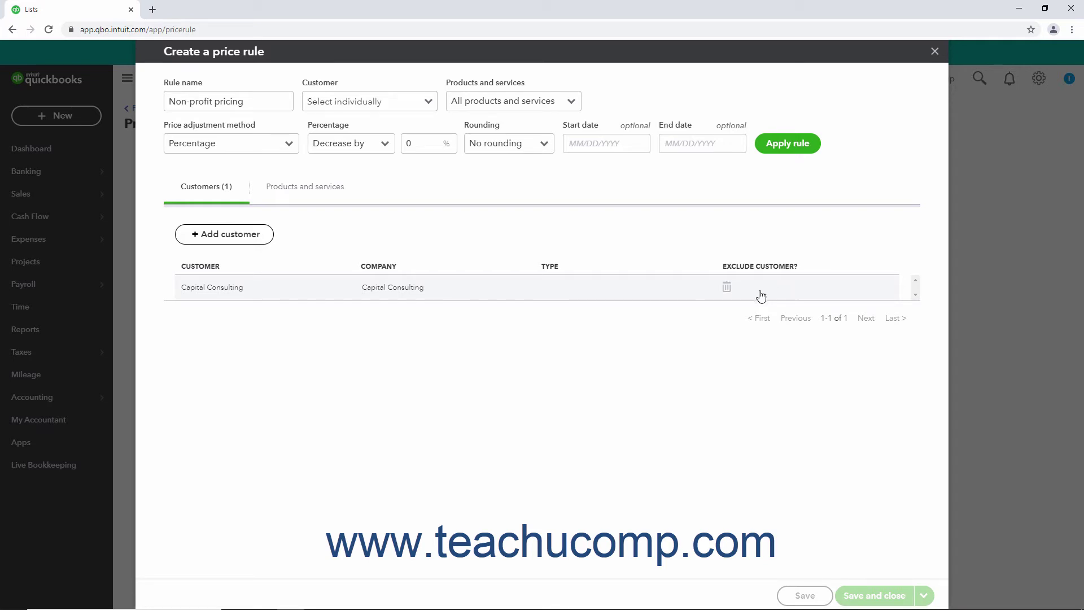
left_click(727, 287)
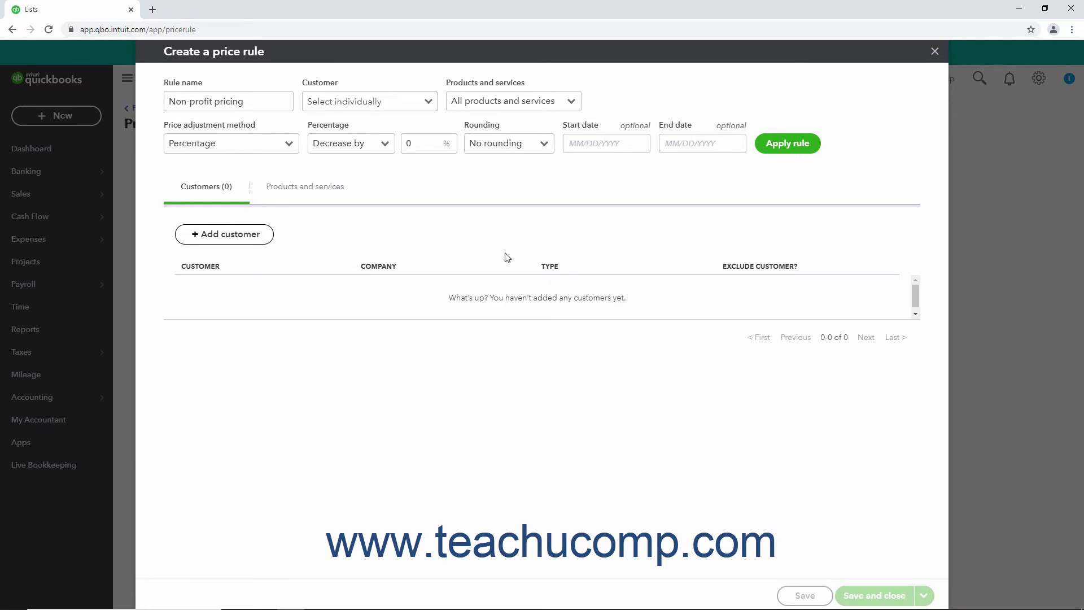
left_click(428, 101)
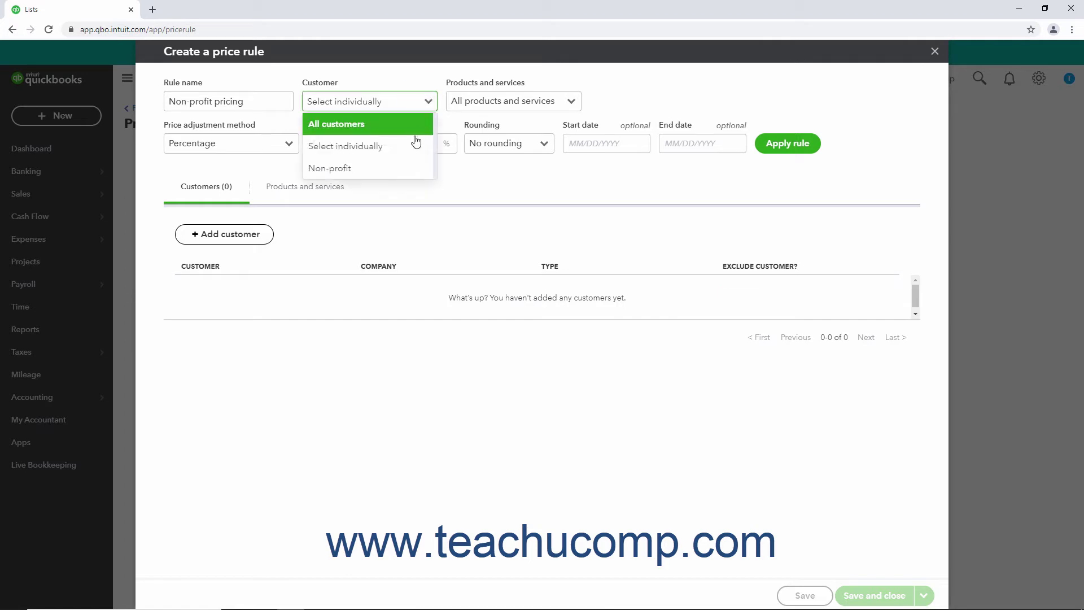
left_click(408, 167)
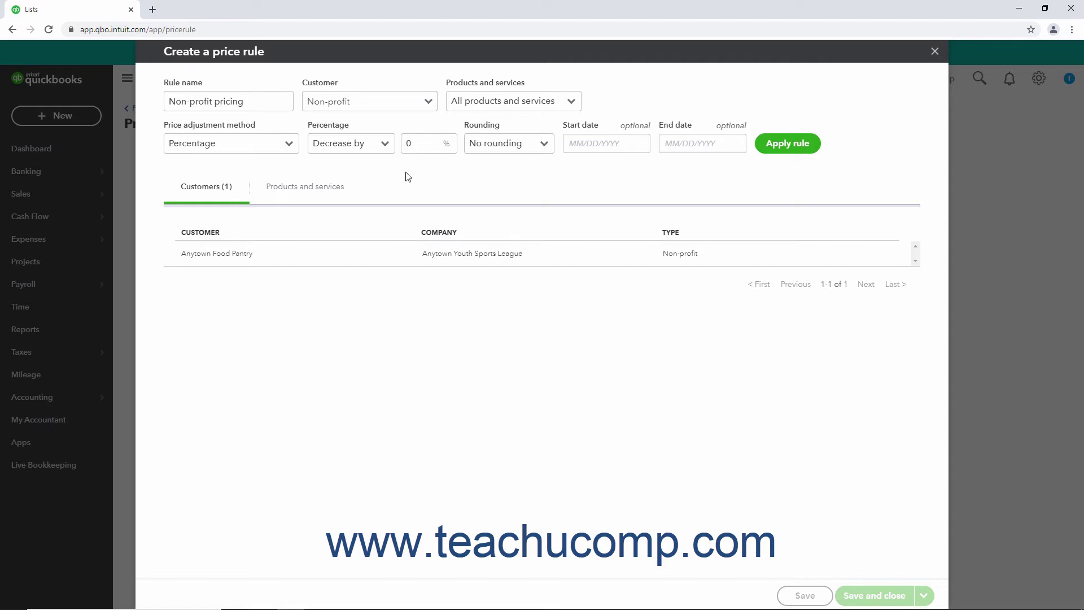
Keep the rule on All products and services and list its 12 products
left_click(572, 102)
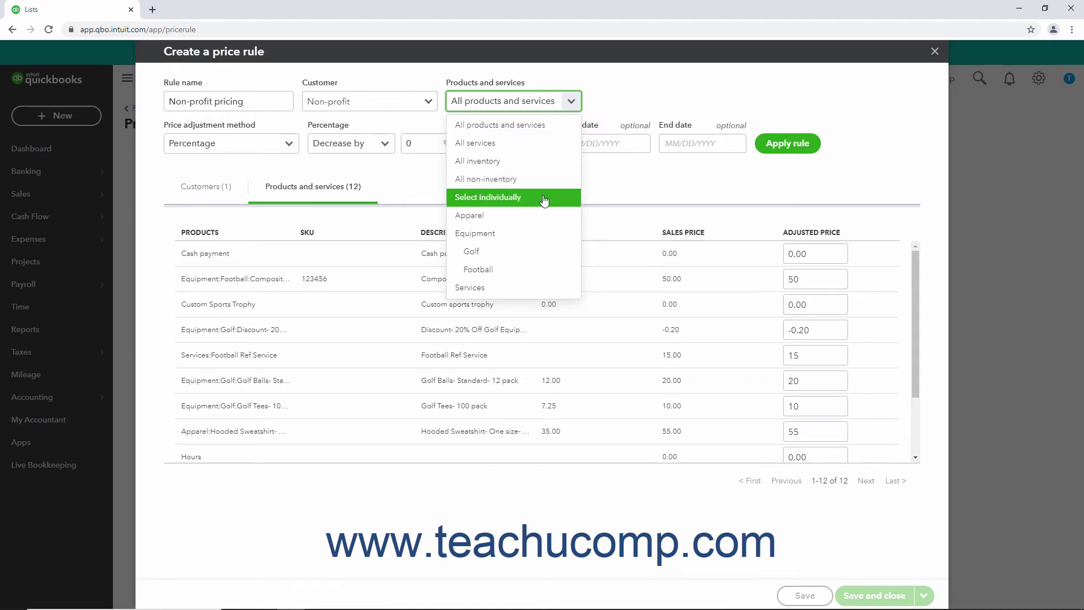
left_click(546, 128)
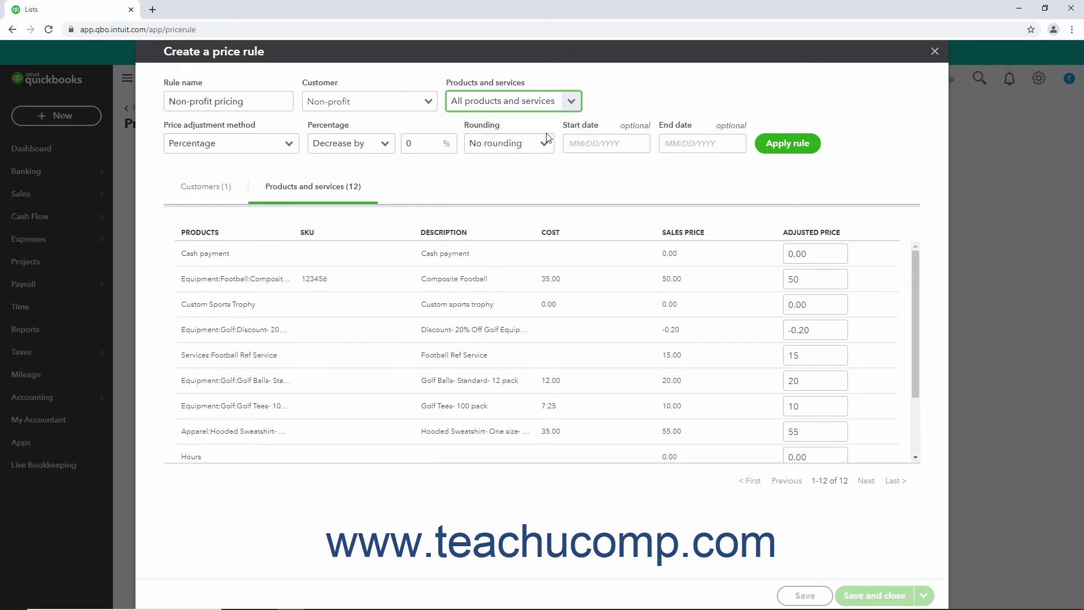
left_click(332, 187)
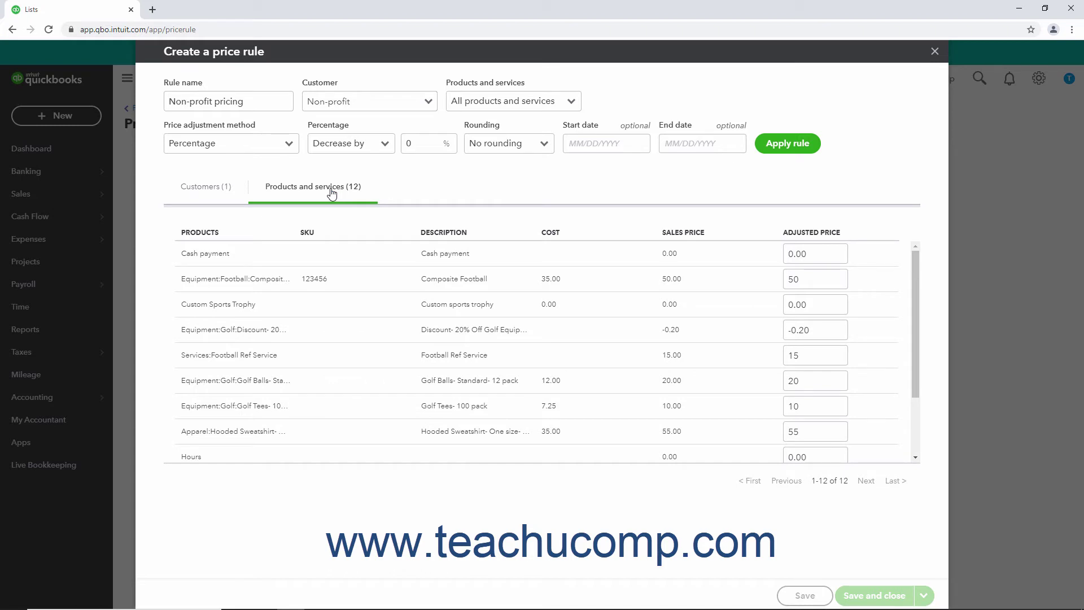
left_click(571, 102)
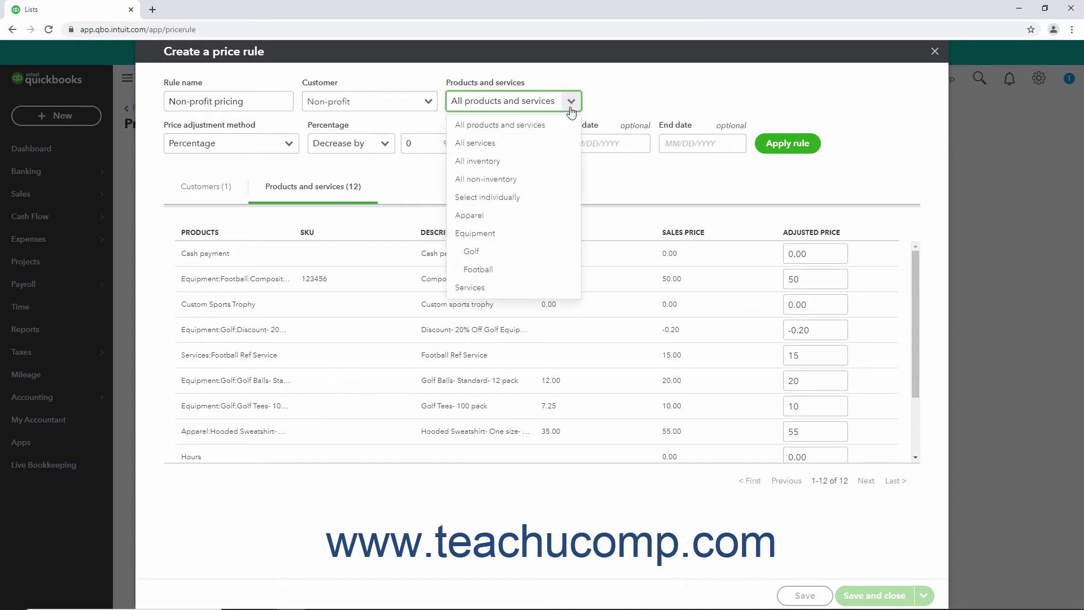
Switch products to Select individually, add Composite Football, then delete that row
left_click(521, 198)
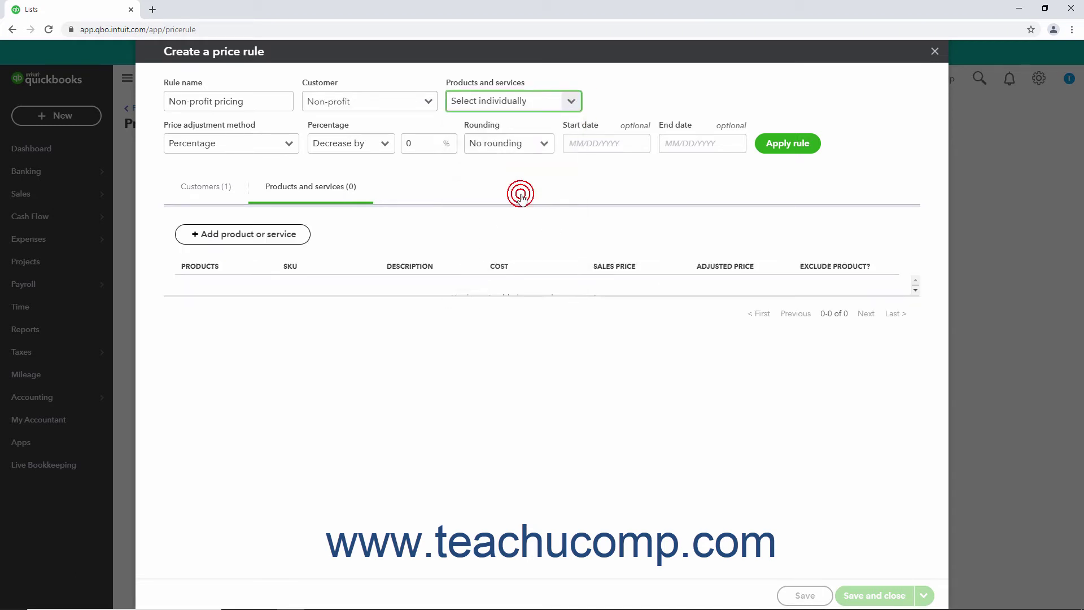
left_click(278, 240)
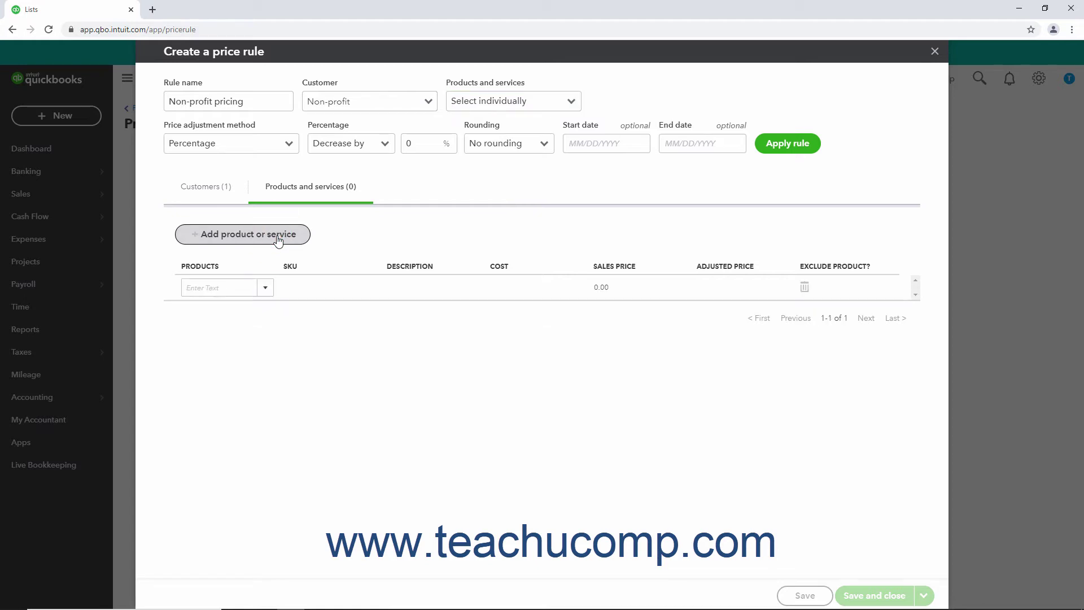
left_click(266, 288)
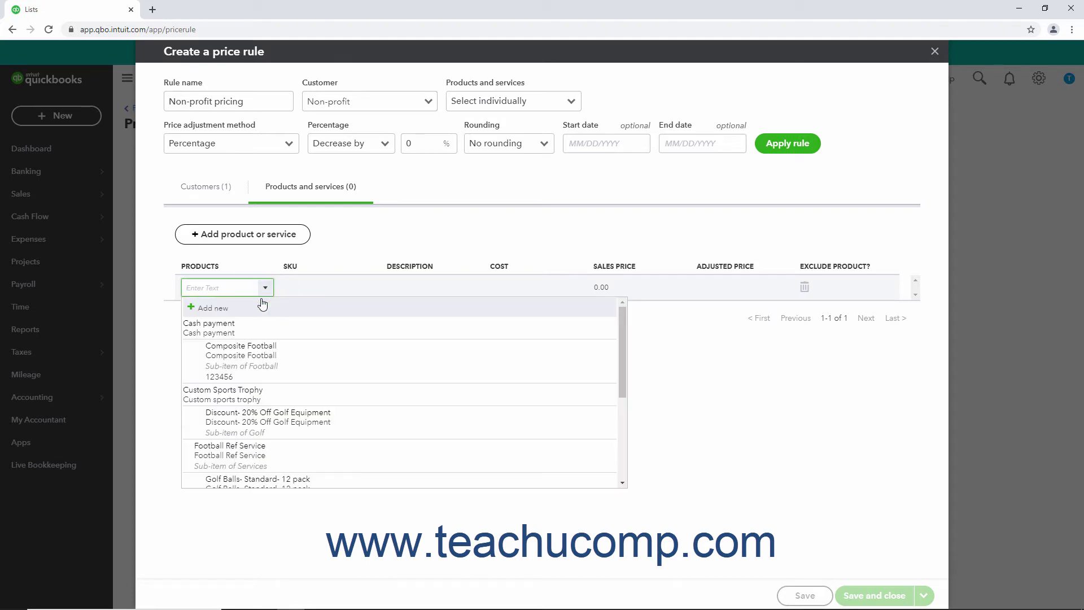
left_click(255, 351)
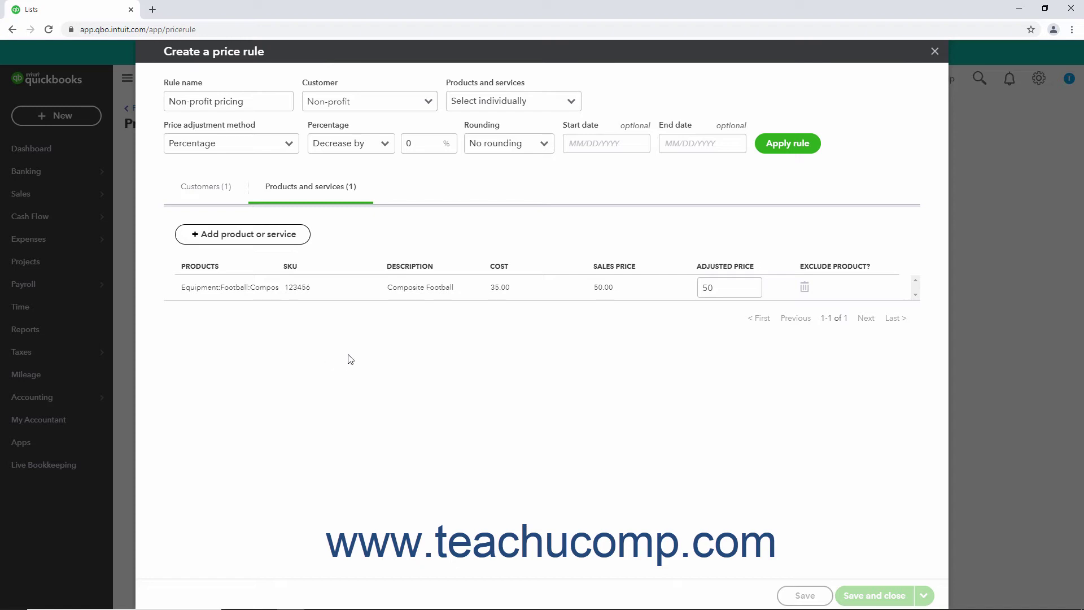
left_click(806, 289)
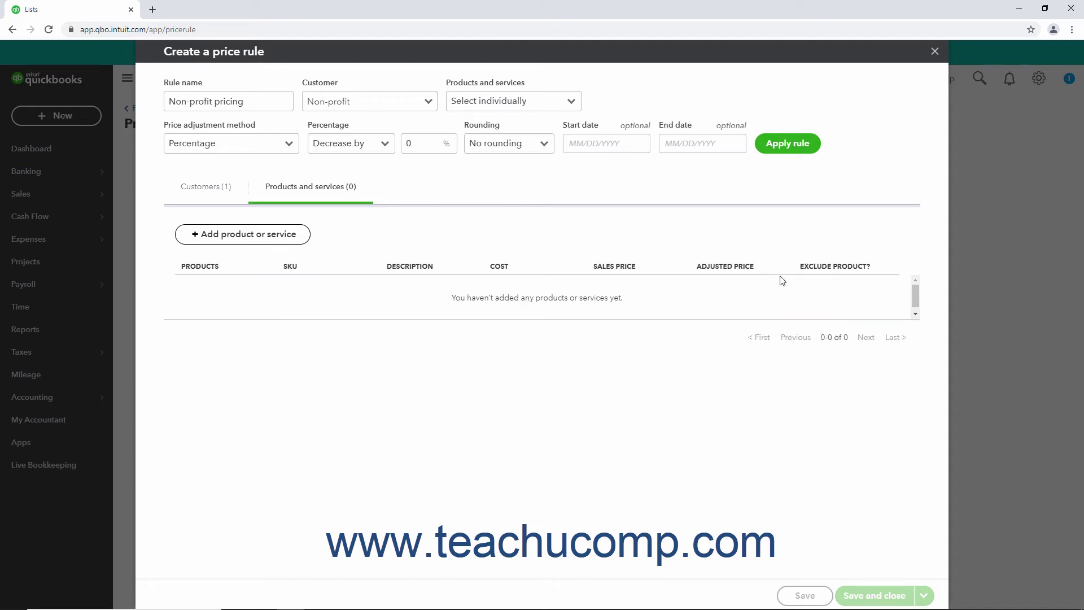
Set the rule's product scope back to All products and services
left_click(577, 103)
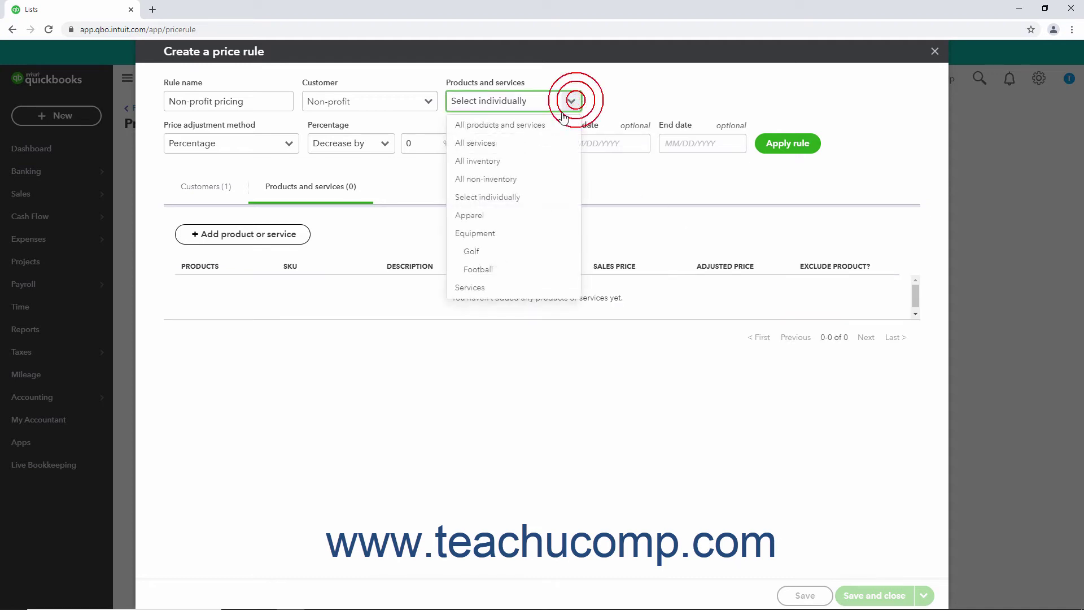
left_click(551, 125)
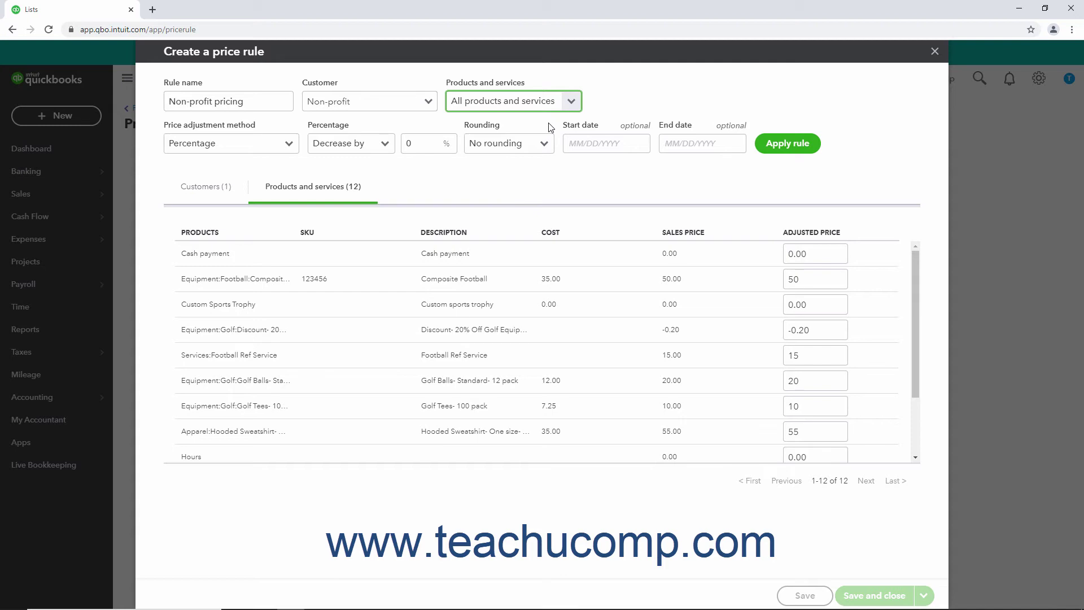
Set the rule's price adjustment to a Percentage decrease of 10%
left_click(288, 145)
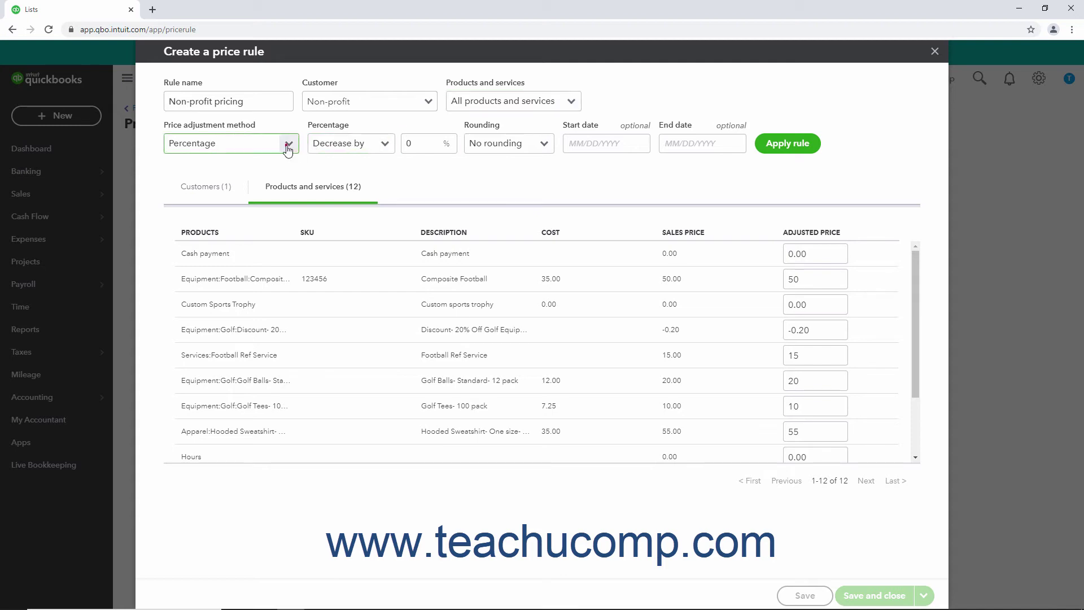
left_click(274, 168)
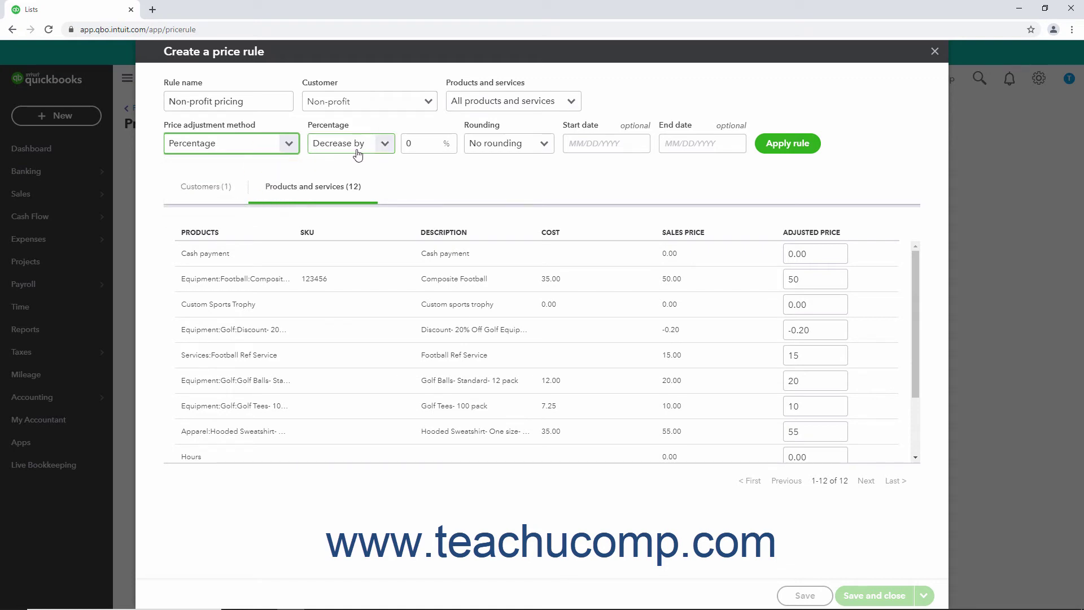
left_click(392, 150)
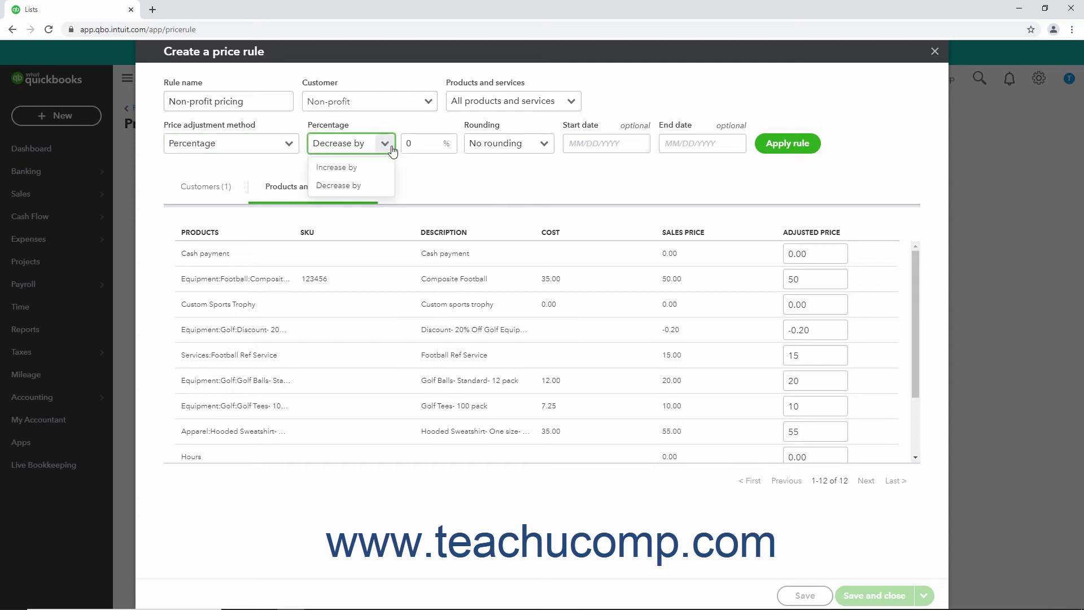
left_click(376, 184)
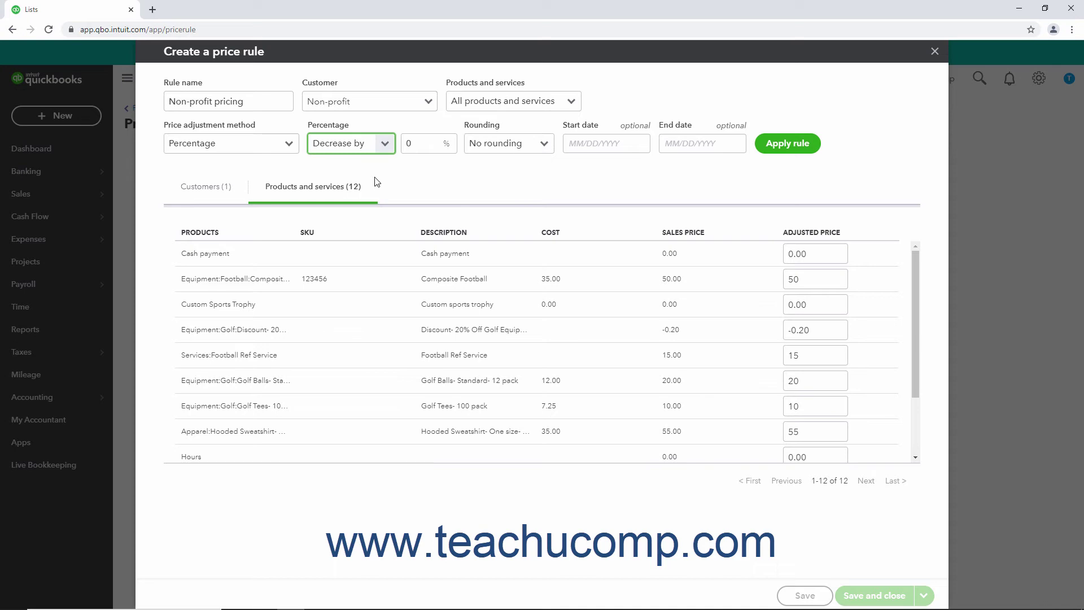
left_click(428, 144)
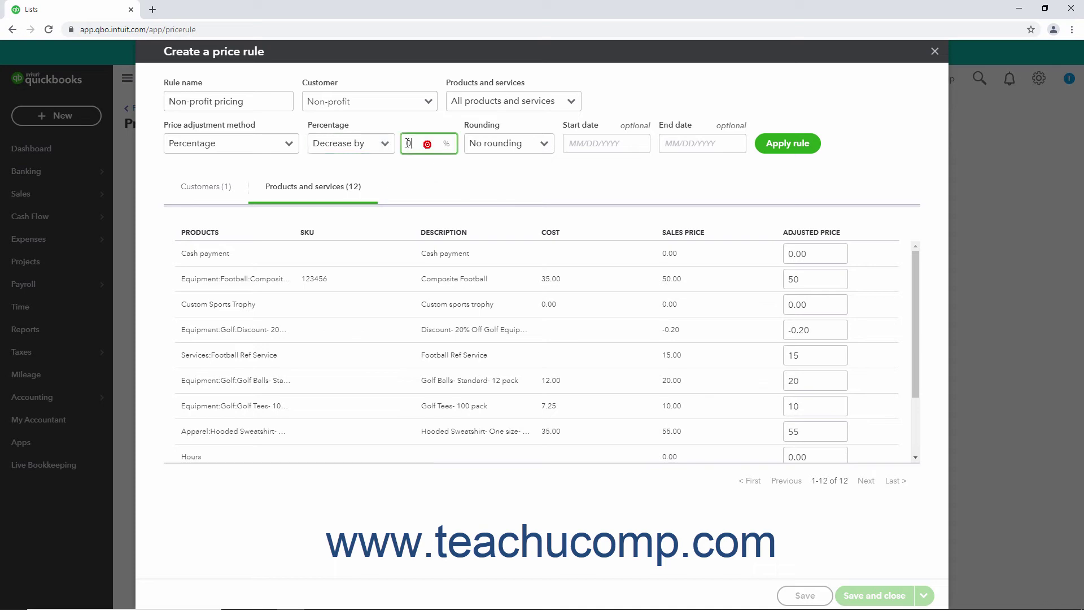
key("BackSpace")
type("10")
Try the fixed-amount method for the Non-profit rule, keeping it as a decrease
left_click(290, 147)
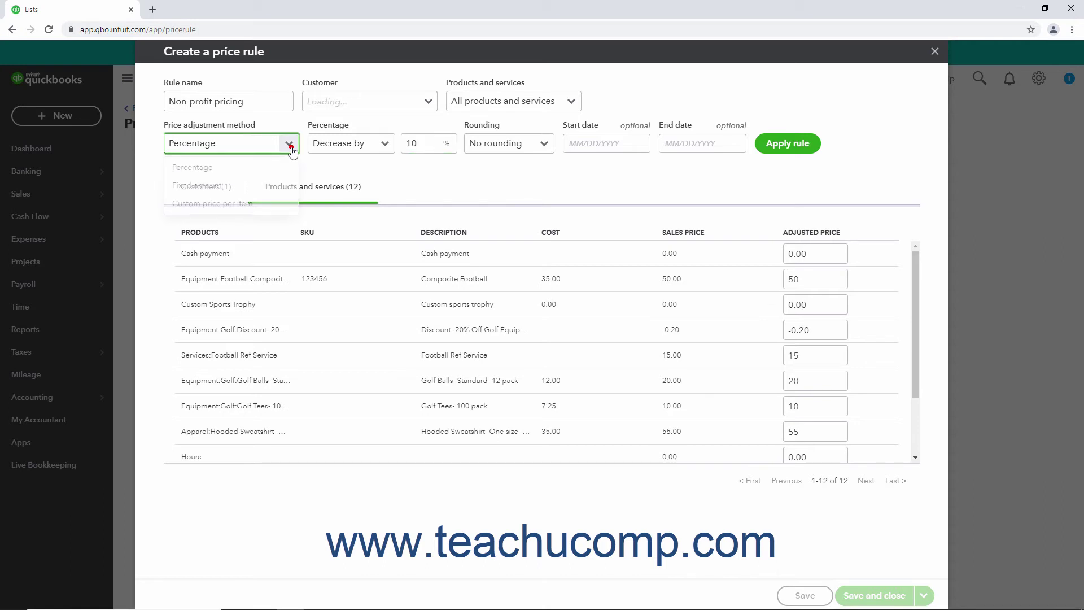
left_click(198, 185)
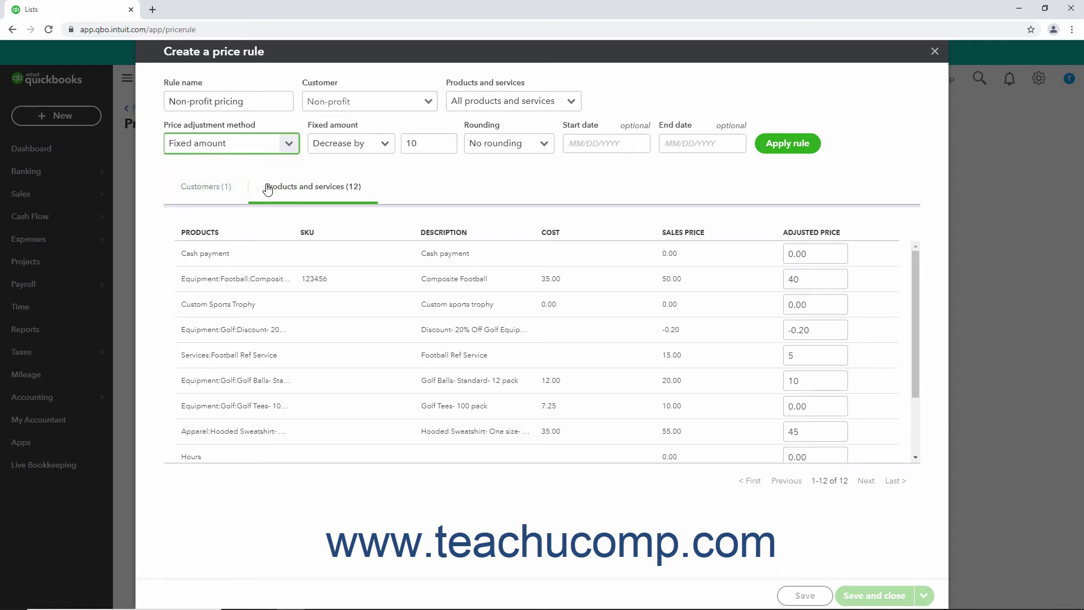
left_click(383, 145)
left_click(384, 146)
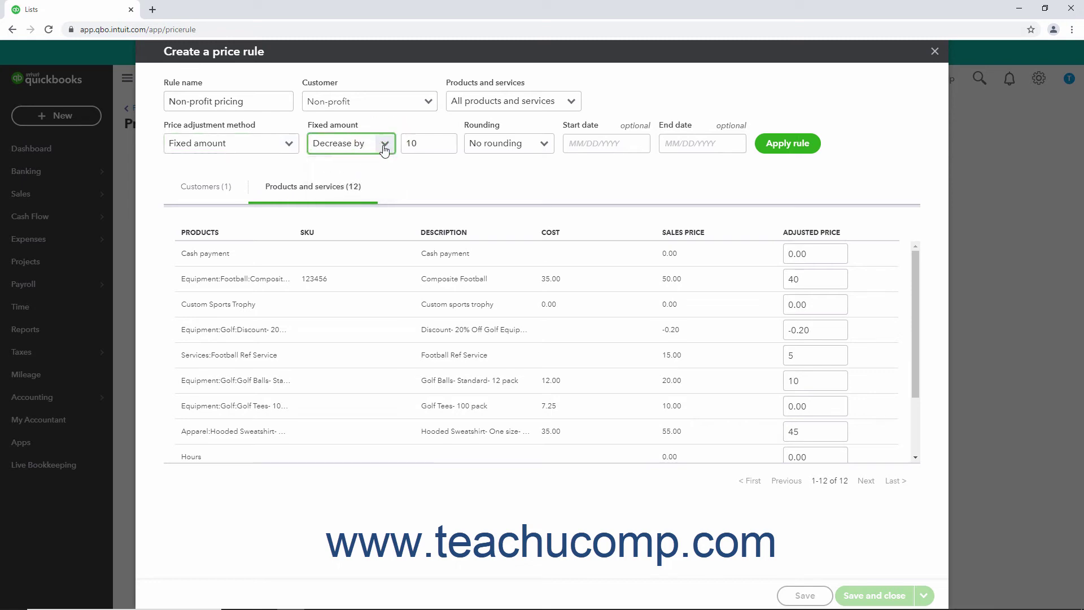
left_click(425, 143)
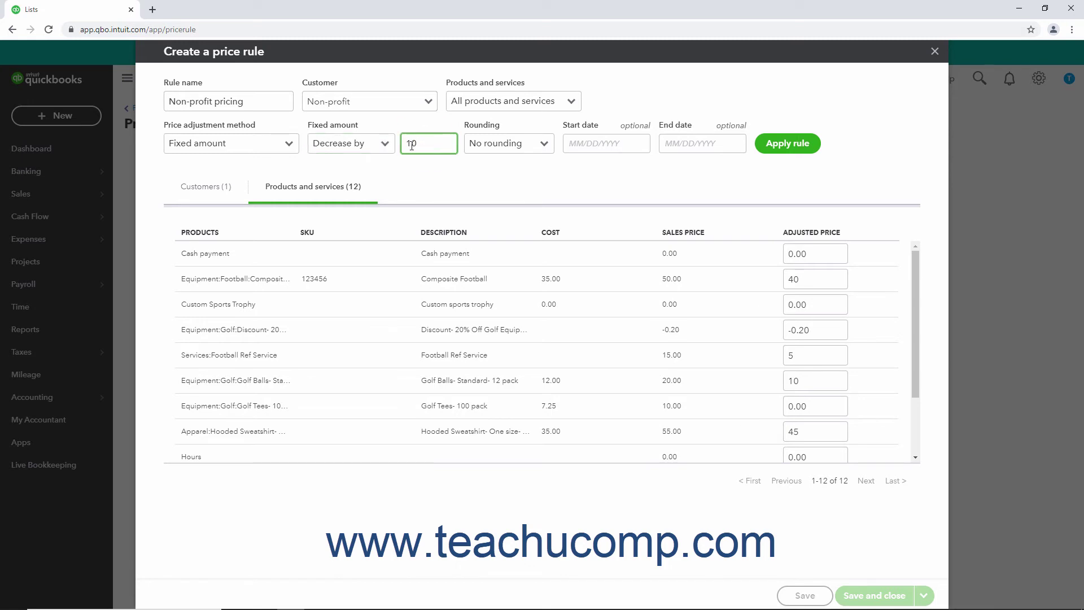
Try custom price per item, then settle on a 10% percentage decrease
left_click(292, 144)
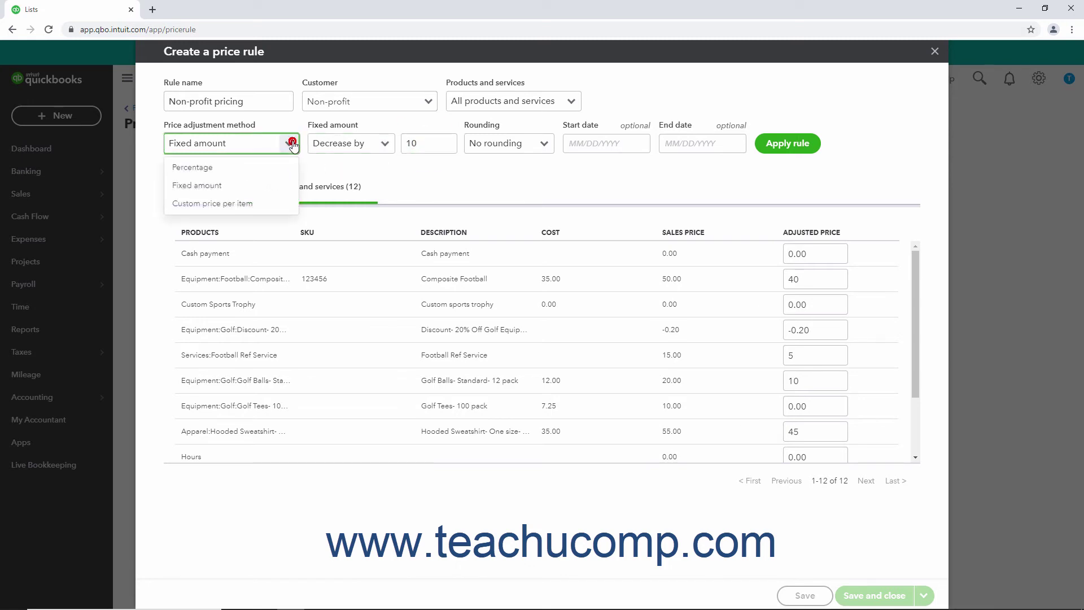
left_click(270, 203)
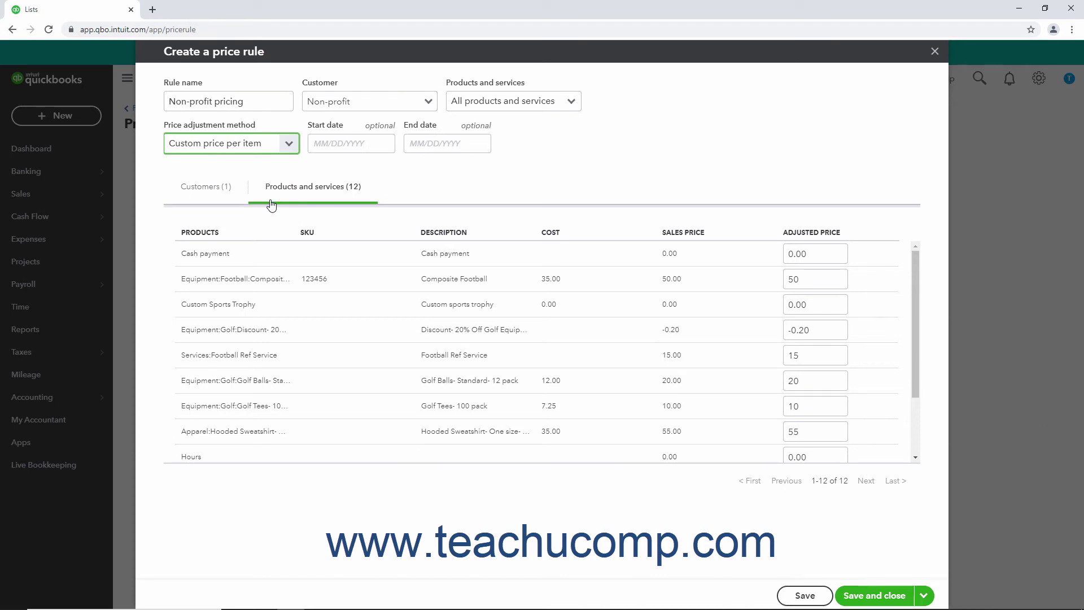
left_click(822, 263)
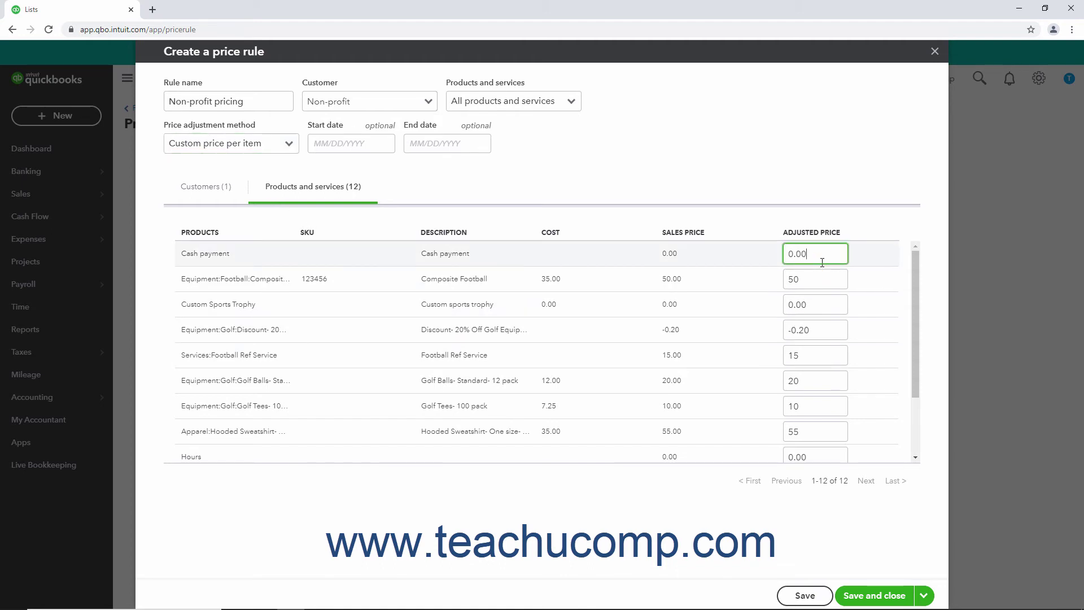
left_click(298, 145)
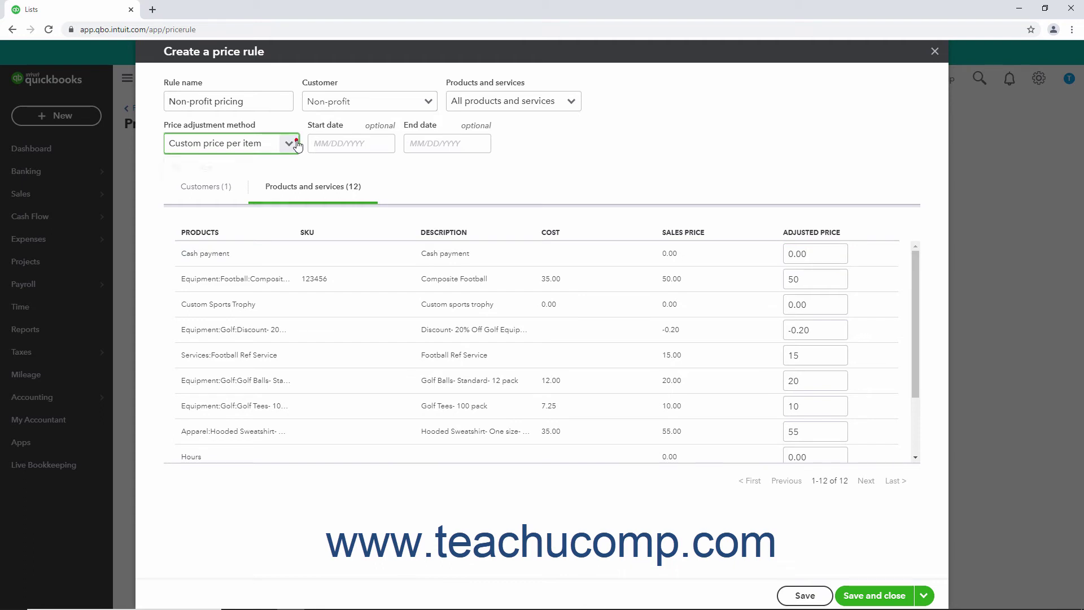
left_click(283, 166)
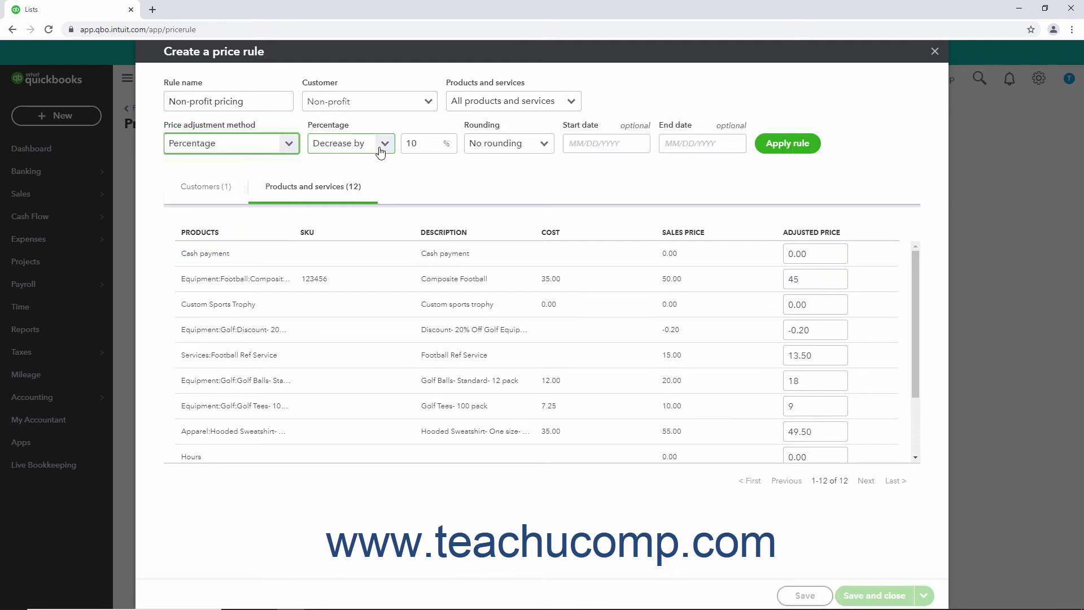
left_click(419, 145)
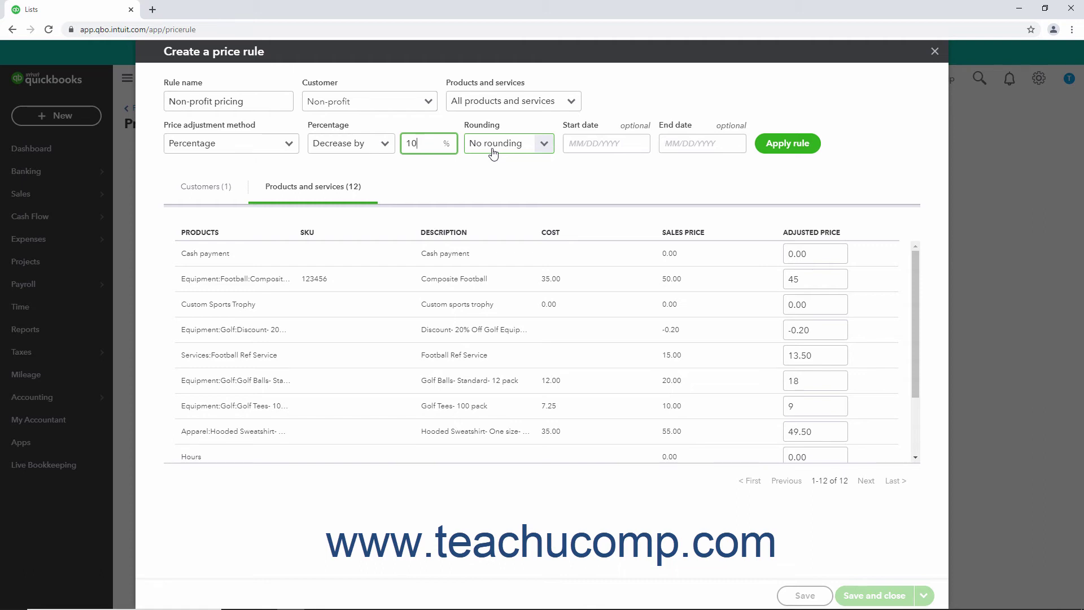
left_click(546, 146)
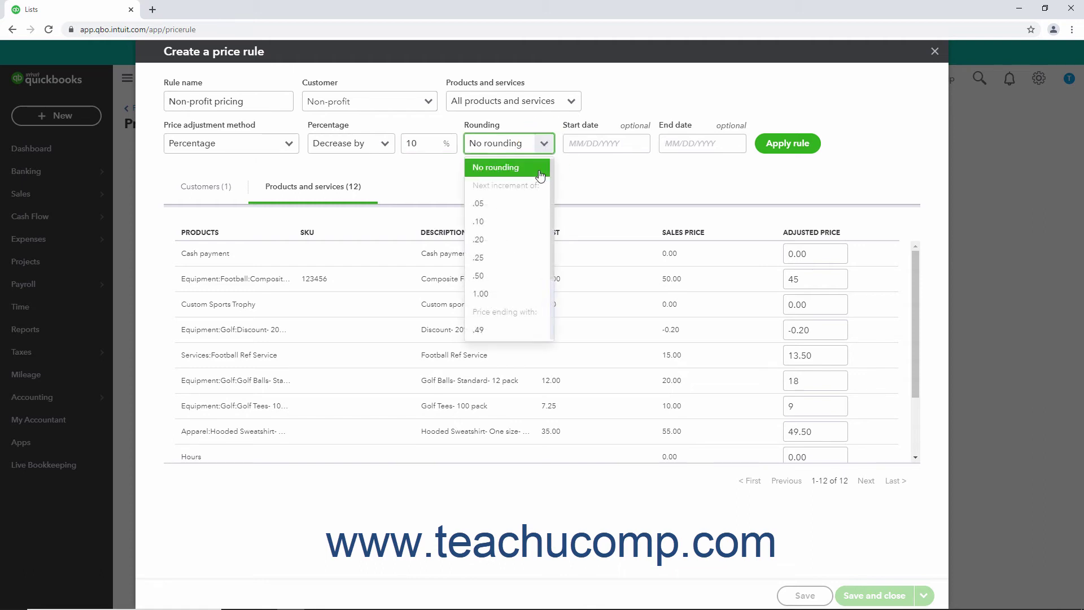
left_click(523, 177)
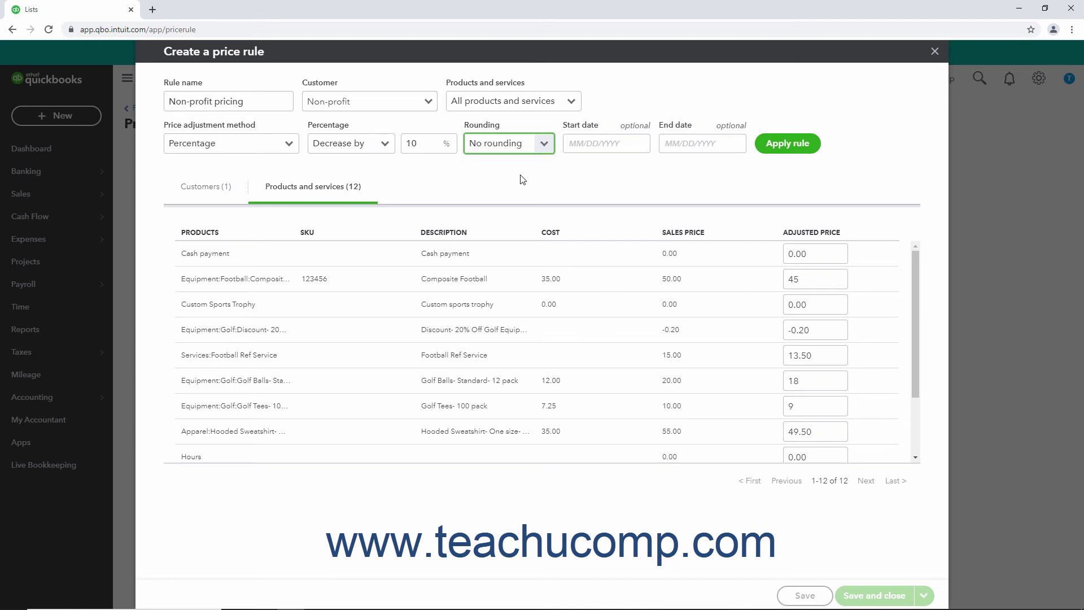
Apply the 10% decrease to all products and check Composite Football at 45, Golf Tees at 9
left_click(768, 157)
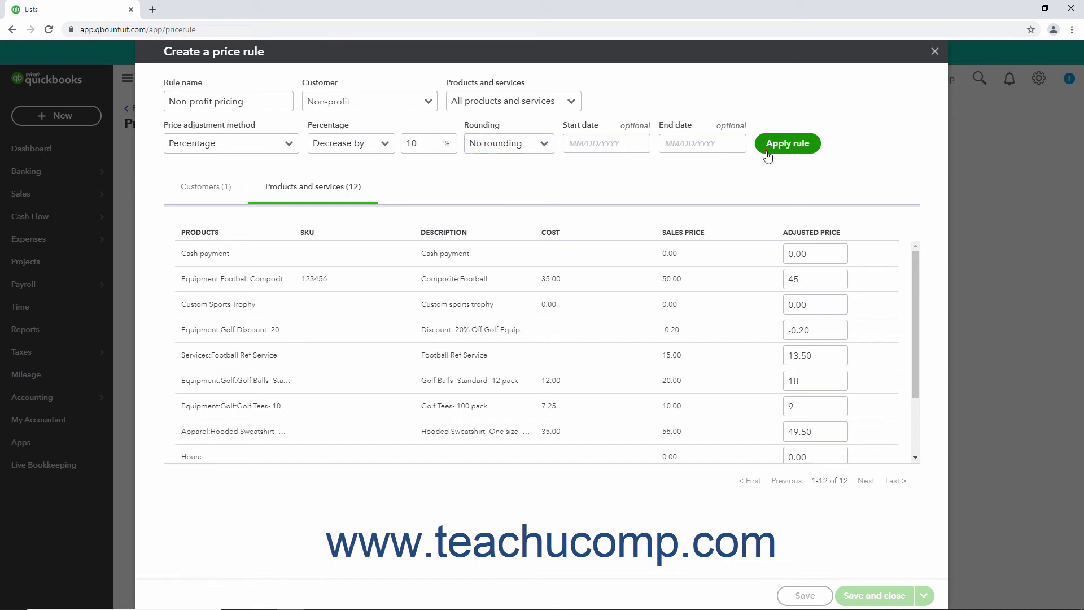
left_click(799, 277)
scroll(798, 339, "down", 1)
left_click(801, 380)
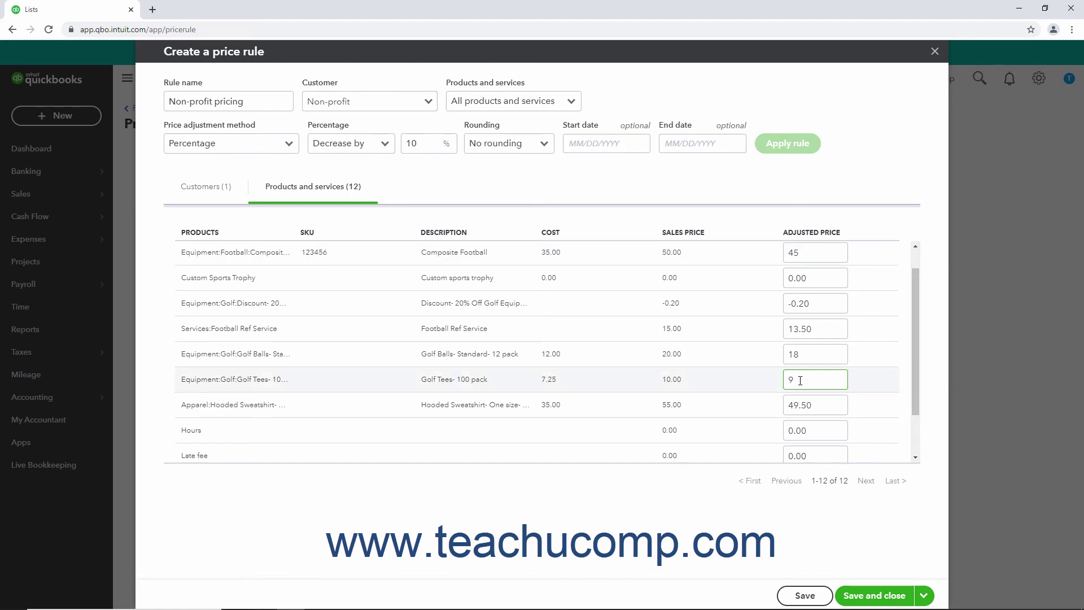
Leave the rule's start and end dates blank
left_click(615, 147)
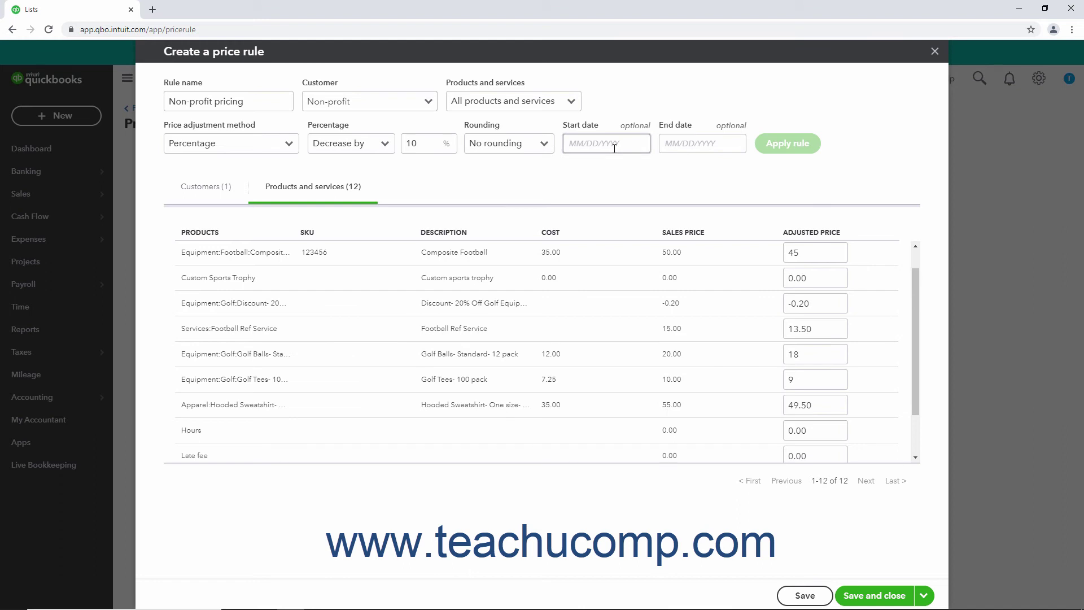
left_click(614, 146)
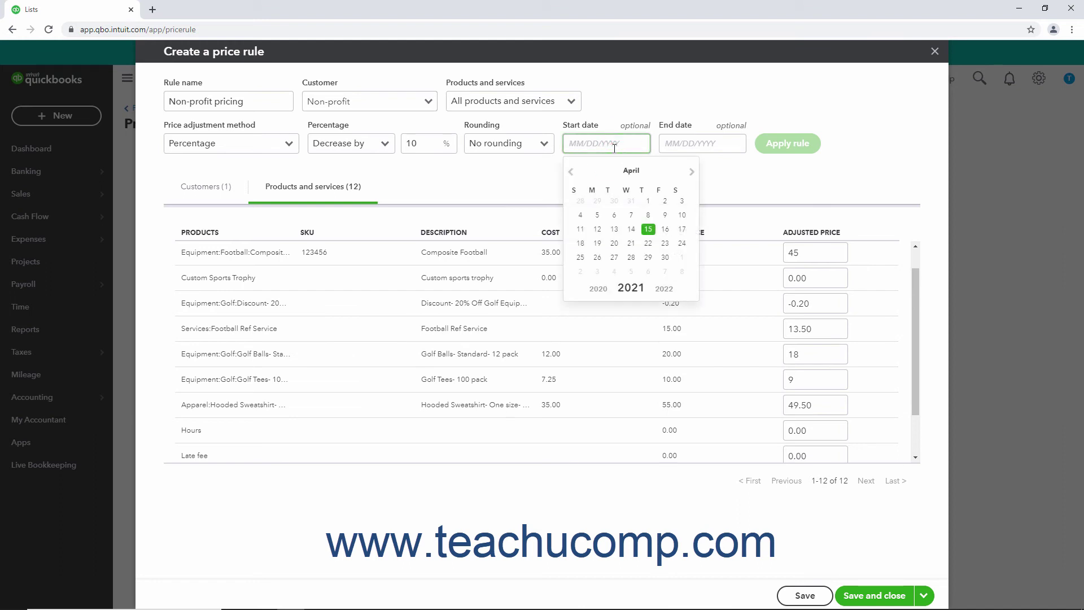
left_click(684, 145)
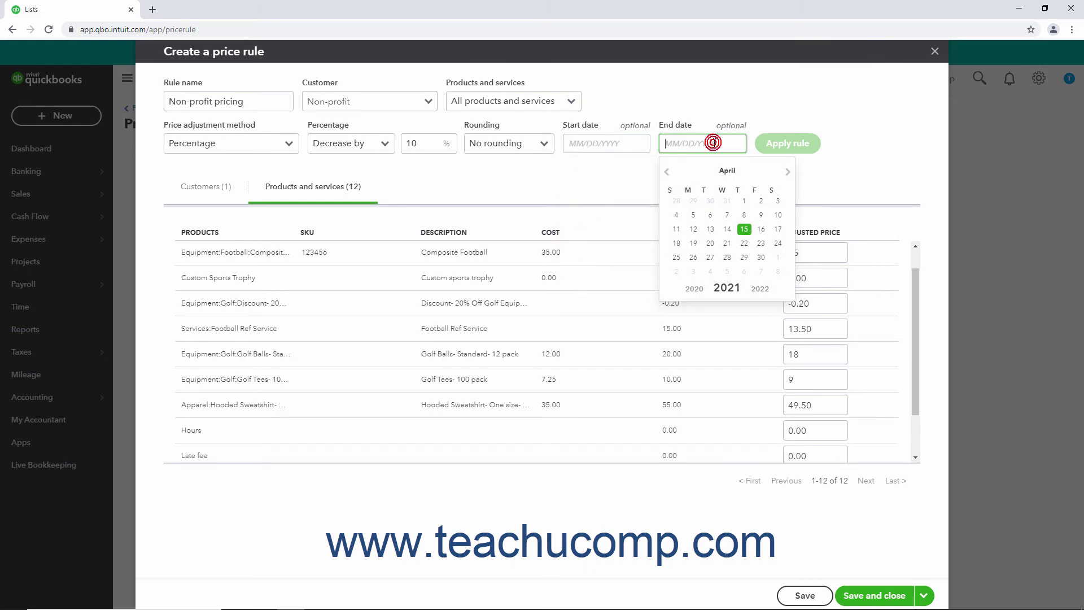
left_click(856, 143)
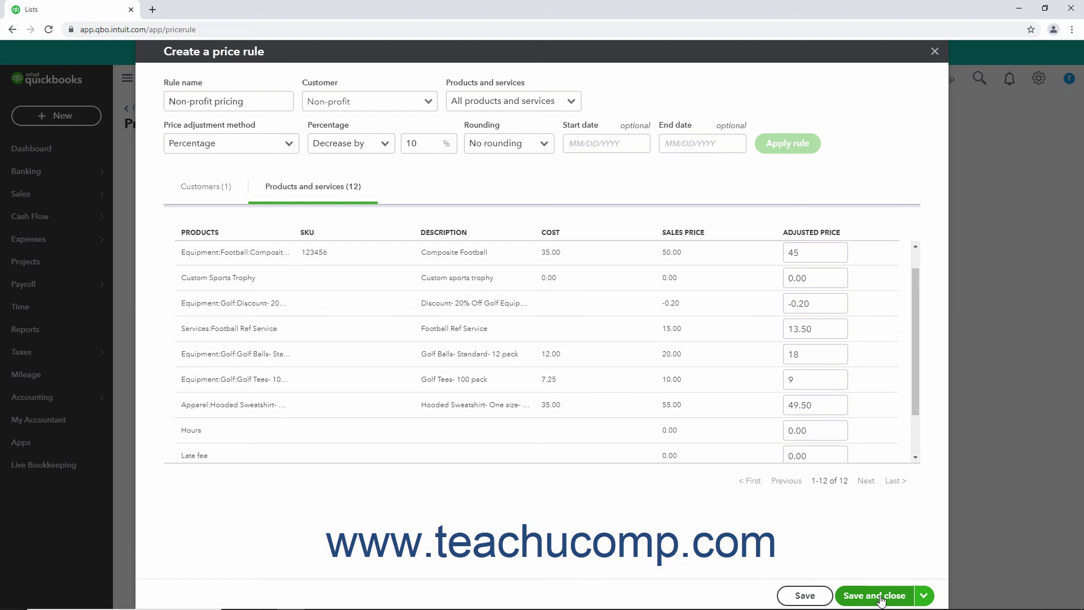
Save and close the Non-profit pricing rule, listed with a -10.00% adjustment
left_click(924, 596)
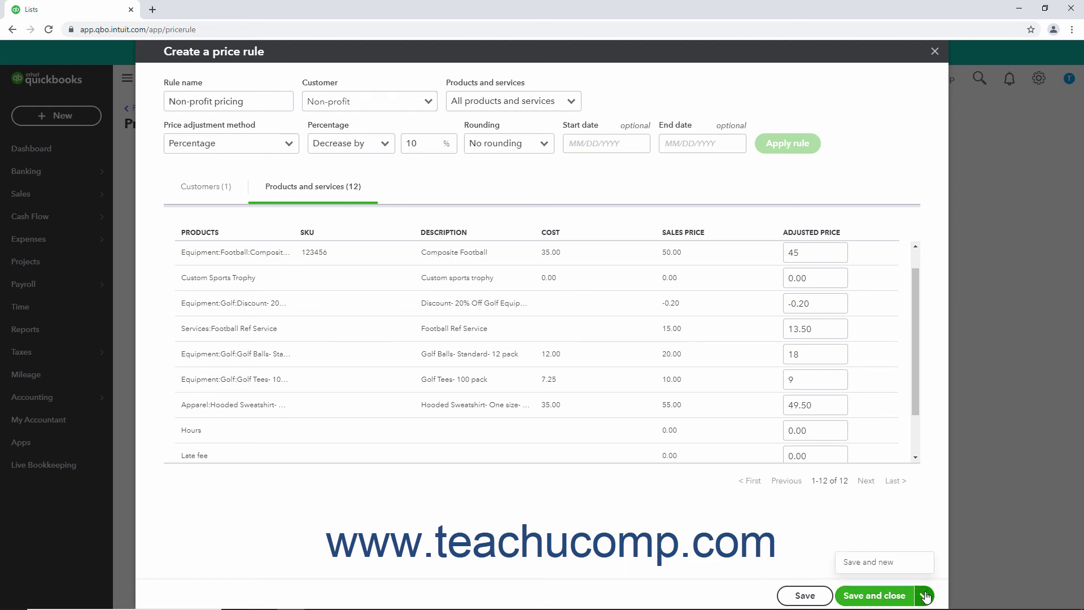
left_click(925, 595)
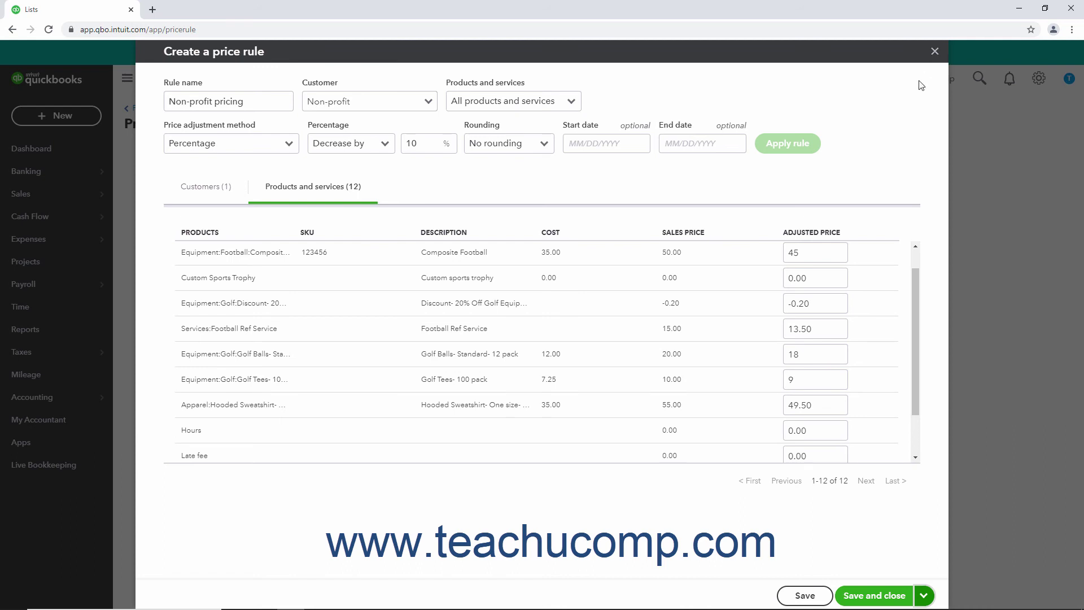
left_click(859, 597)
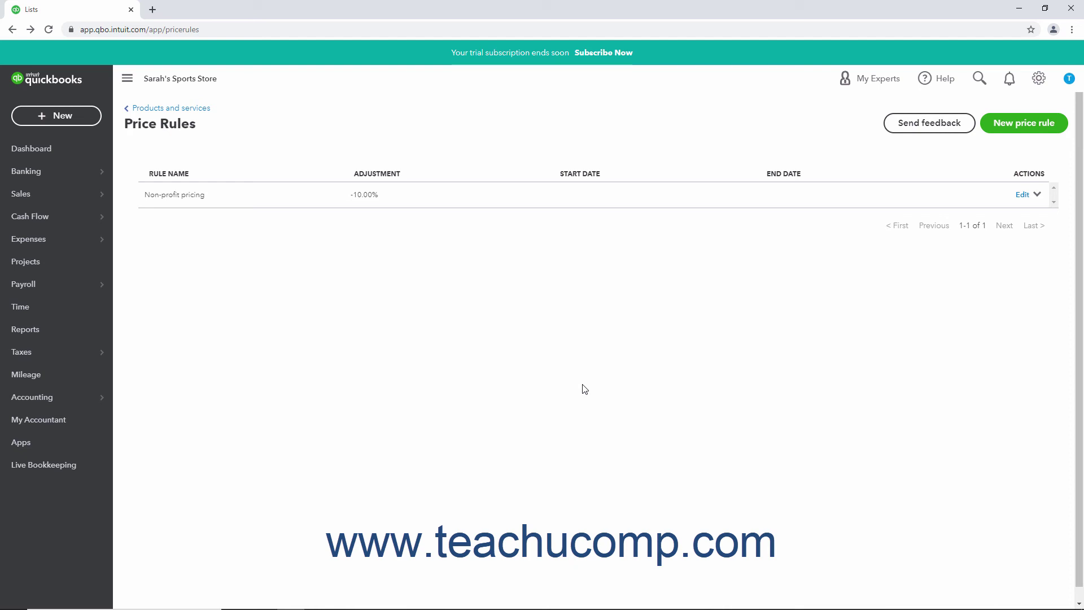
Review the Non-profit pricing rule and its actions unchanged, then open the + New menu
left_click(1017, 198)
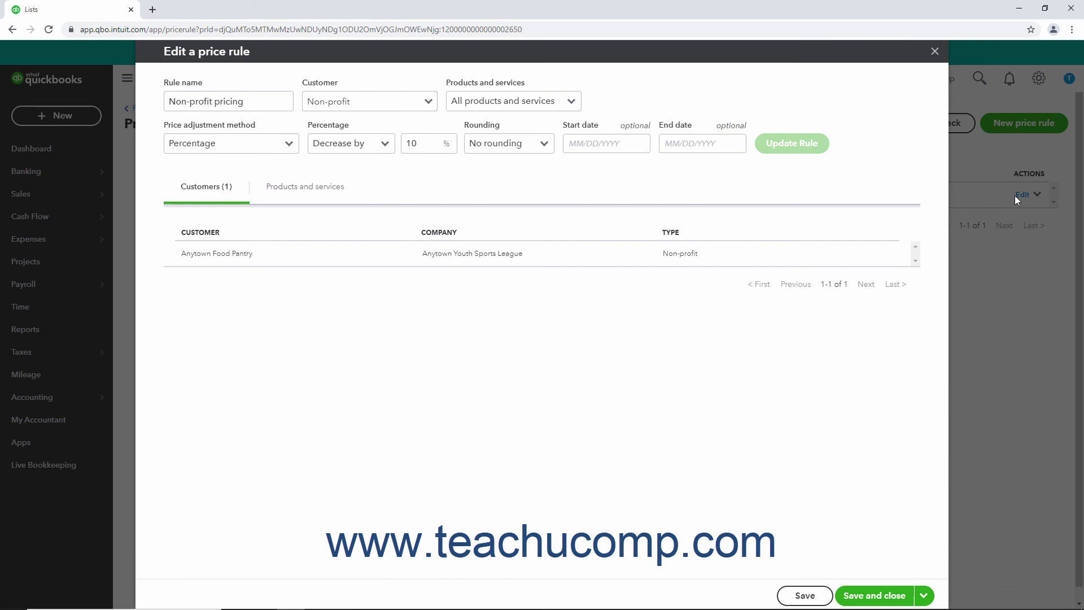
left_click(935, 51)
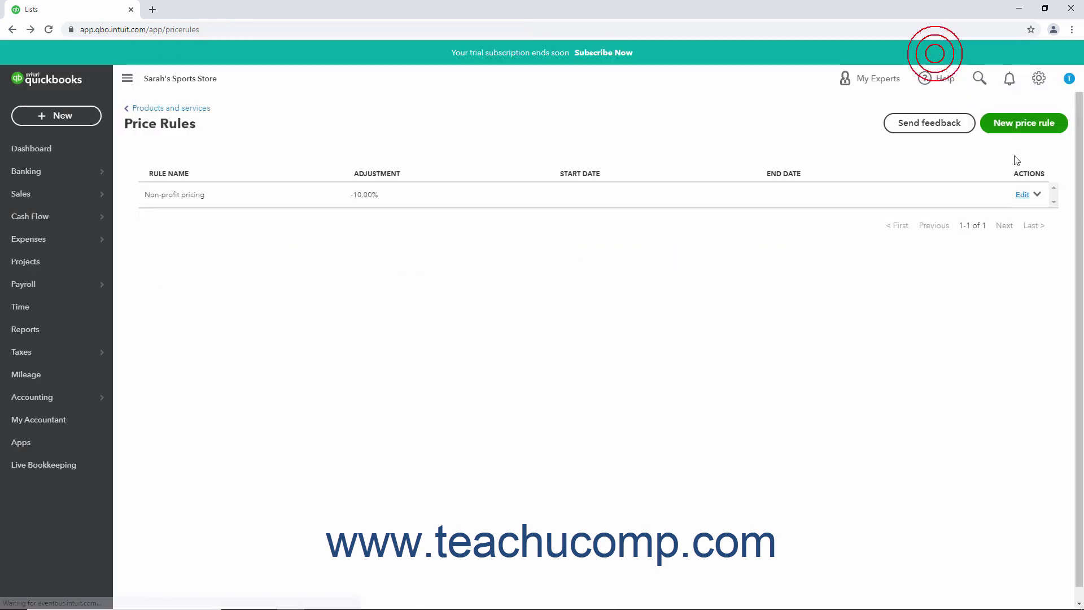
left_click(1037, 194)
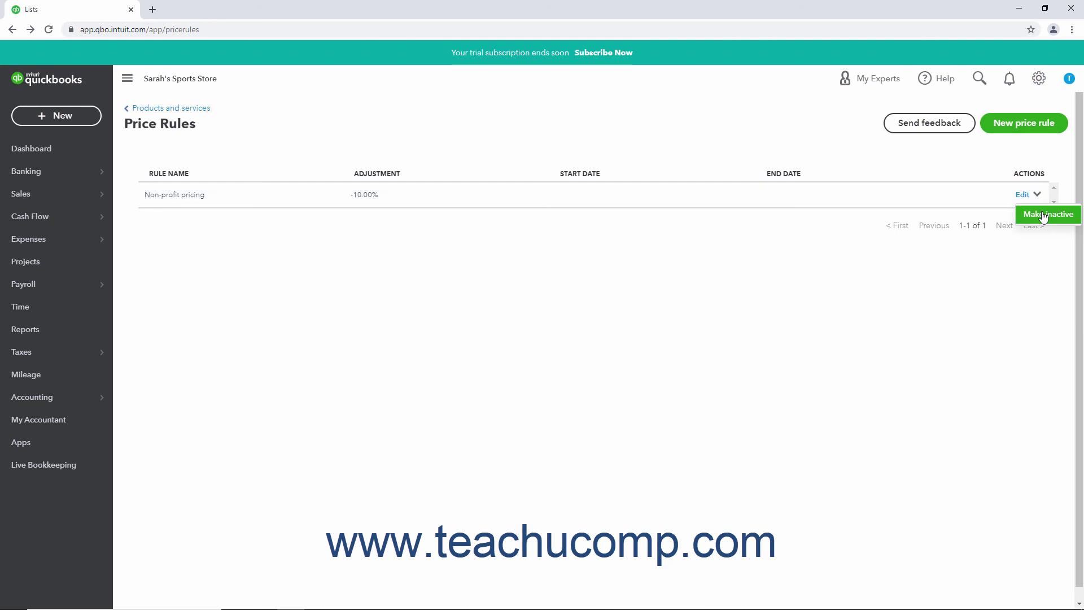
left_click(944, 275)
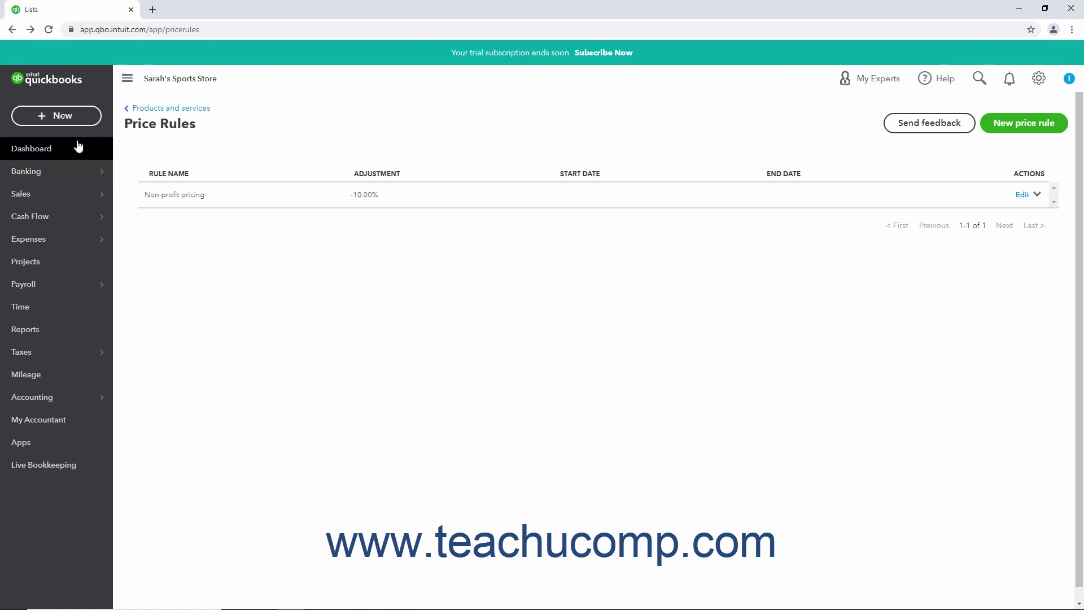
left_click(80, 120)
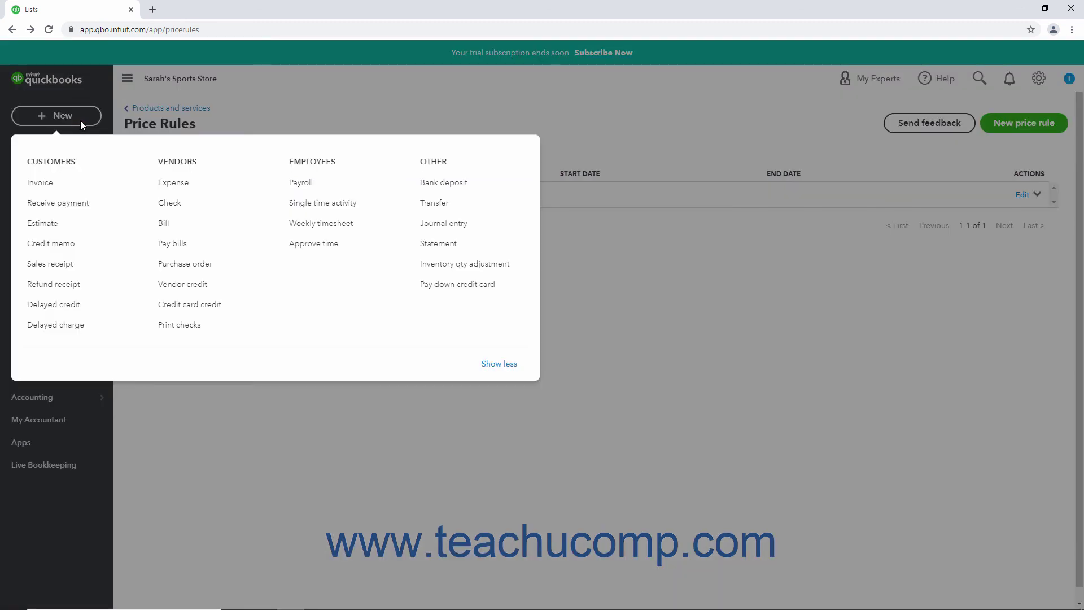
Start a new invoice billed to Anytown Food Pantry
left_click(59, 186)
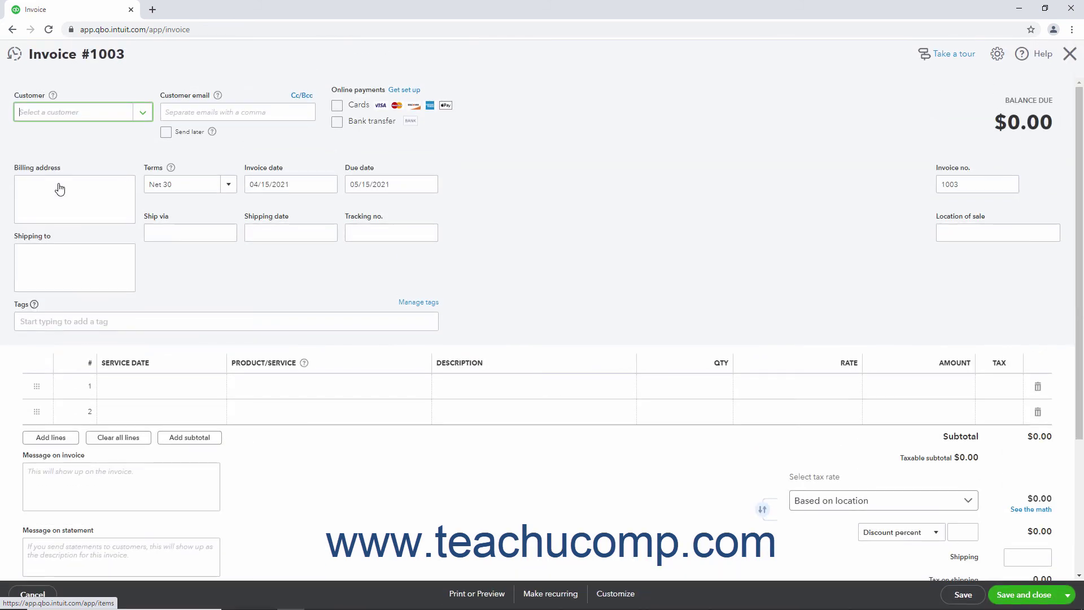
left_click(143, 114)
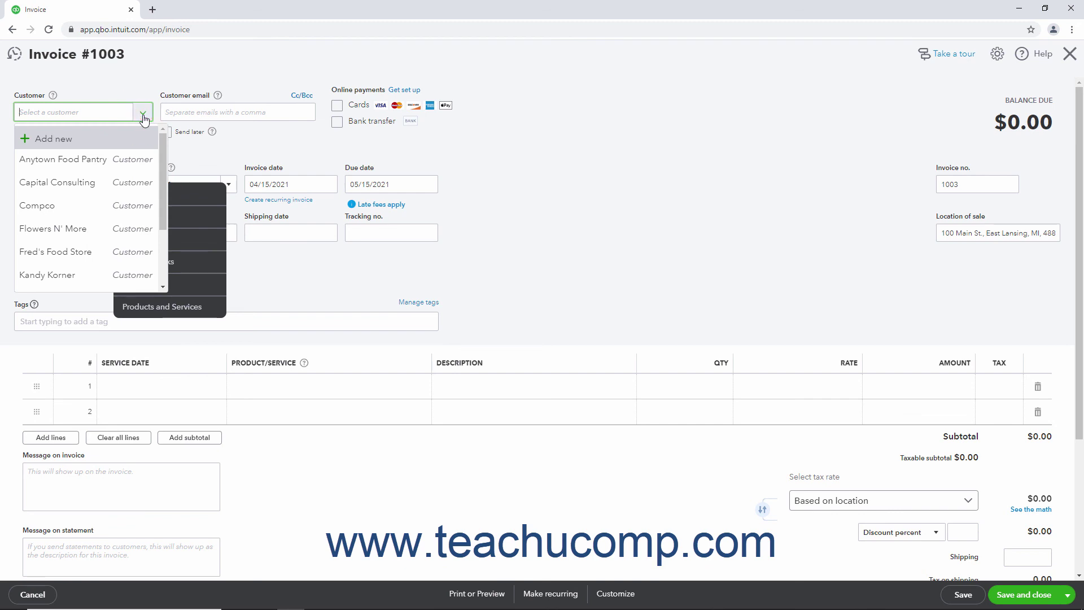
left_click(63, 159)
Add Hooded Sweatshirt- One size- Black on line 1 and check its 49.50 rule rate
left_click(235, 393)
left_click(418, 388)
scroll(359, 514, "down", 2)
left_click(358, 526)
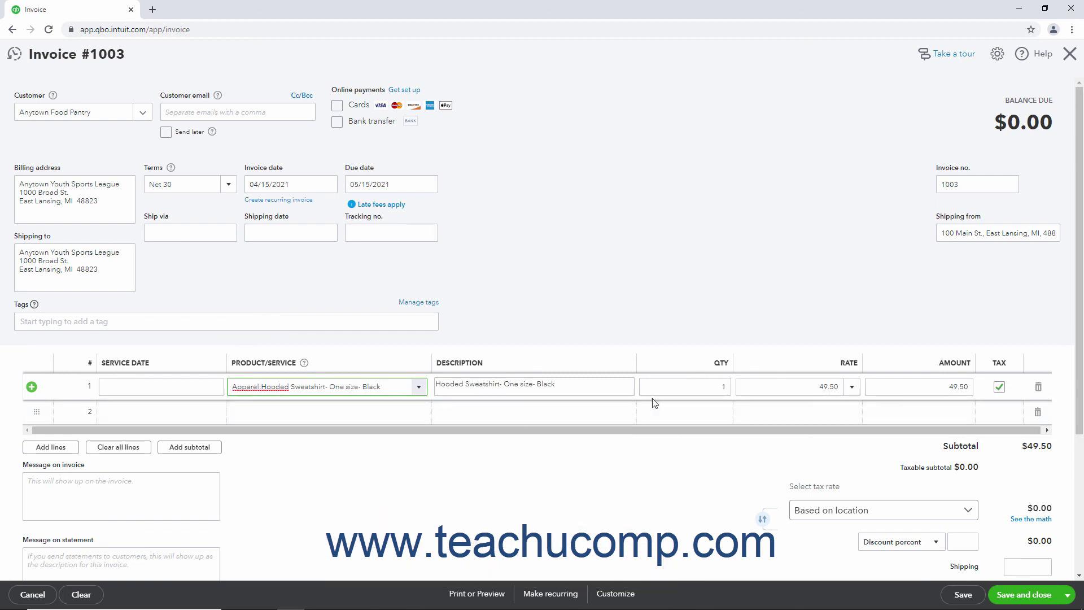
left_click(722, 387)
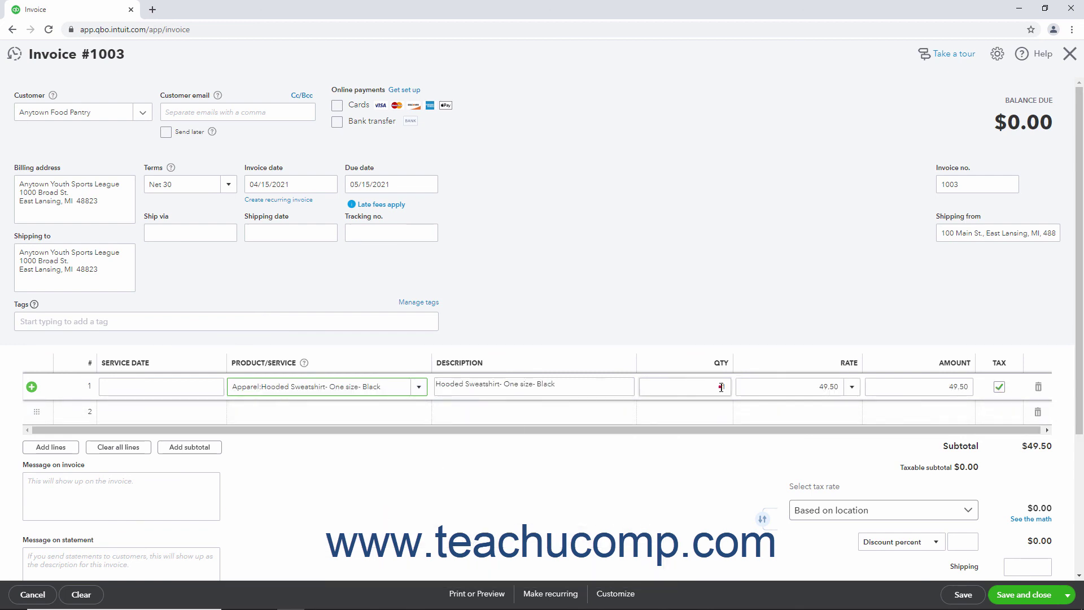
left_click(763, 384)
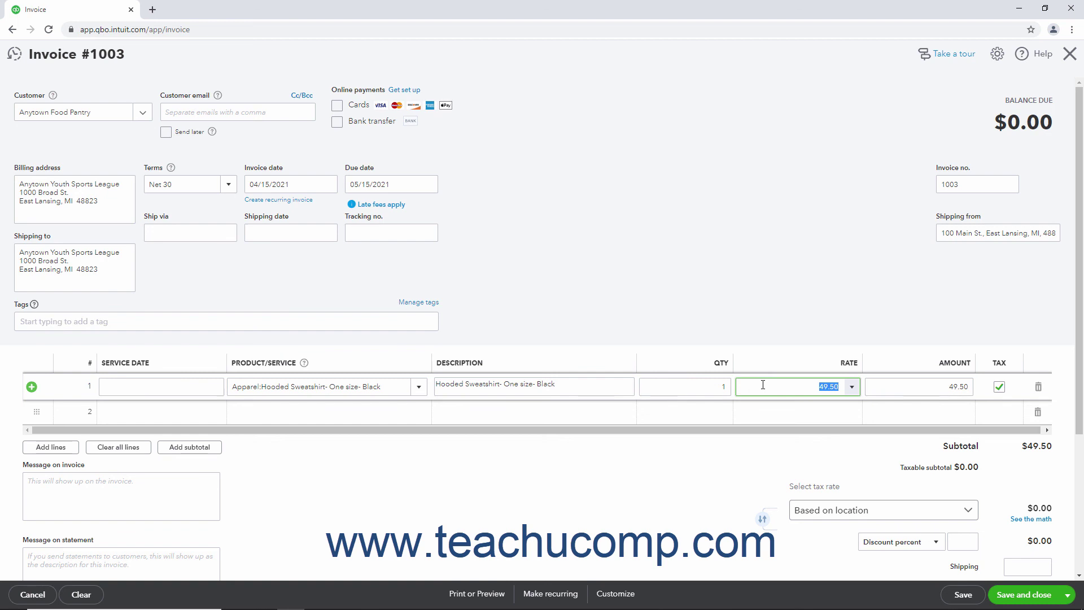
left_click(853, 388)
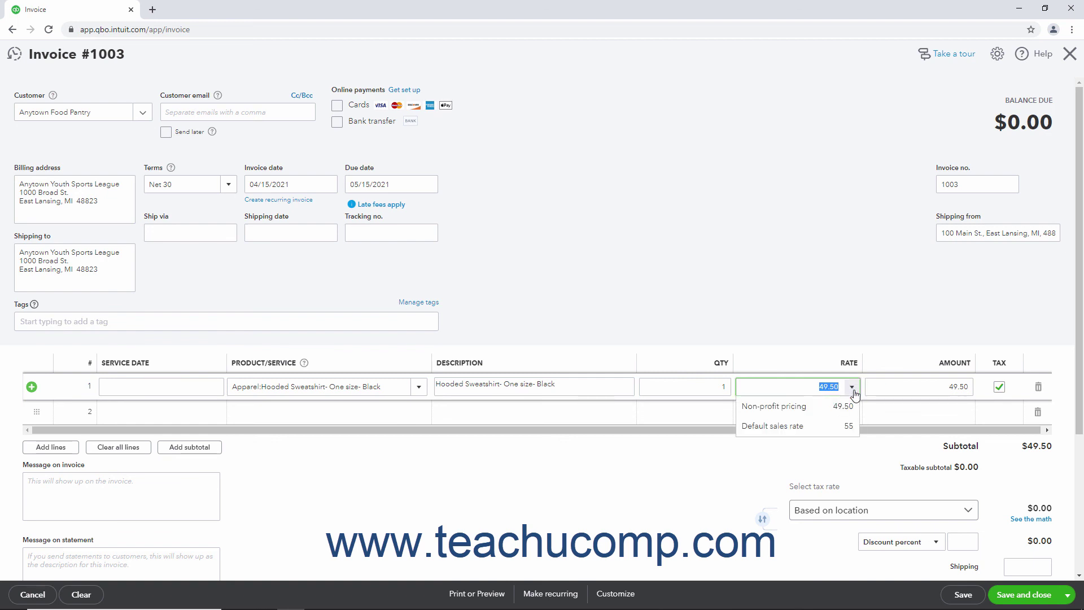